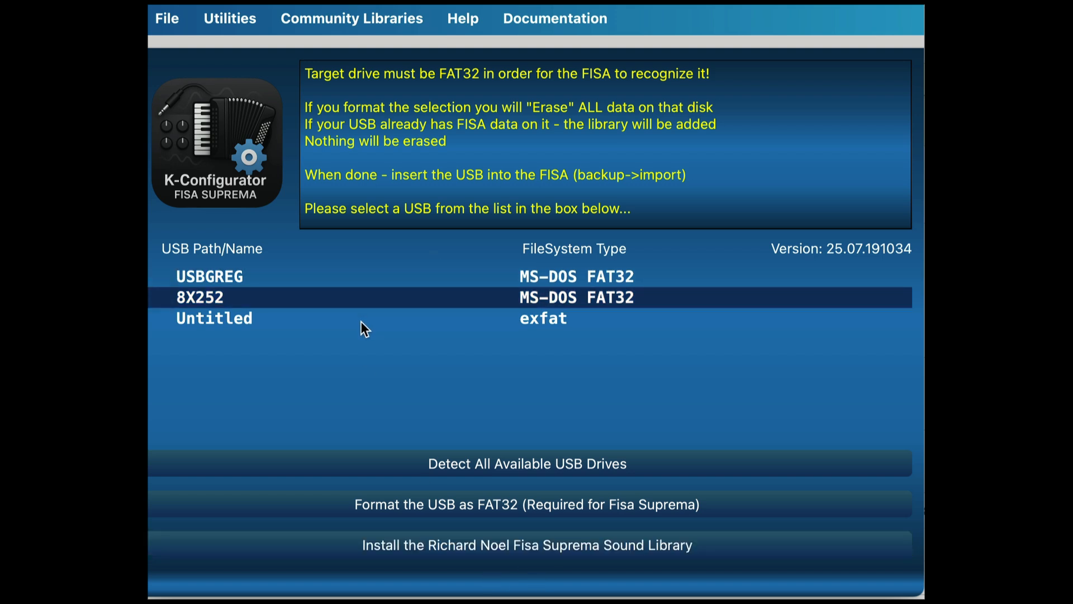
# Step: Try to install Richard's full backup, with all 600 scenes and system settings, onto the Untitled exFAT drive
pyautogui.click(449, 542)
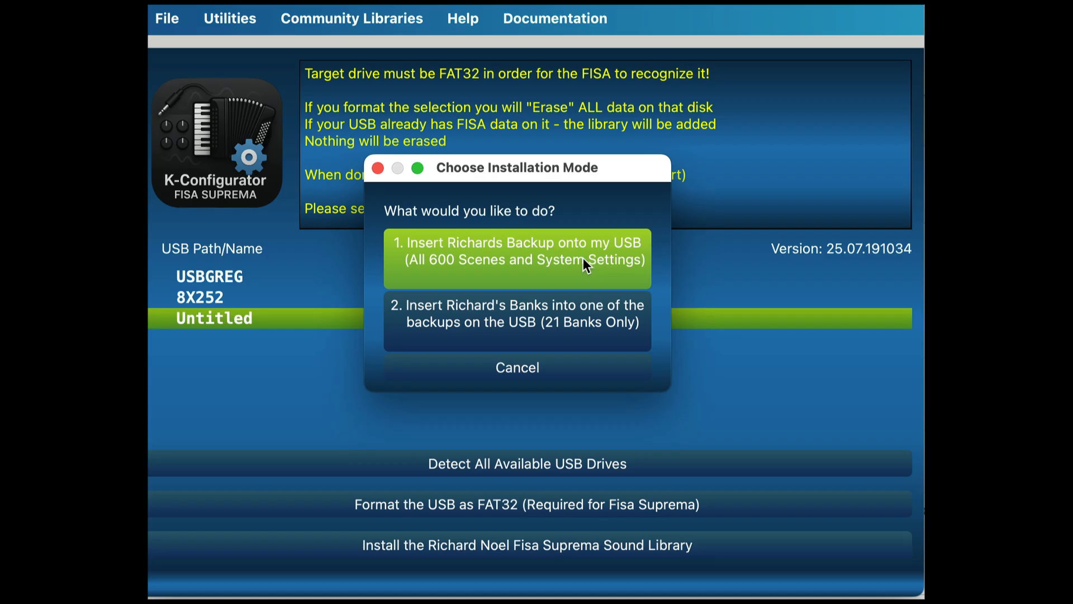
pyautogui.click(501, 259)
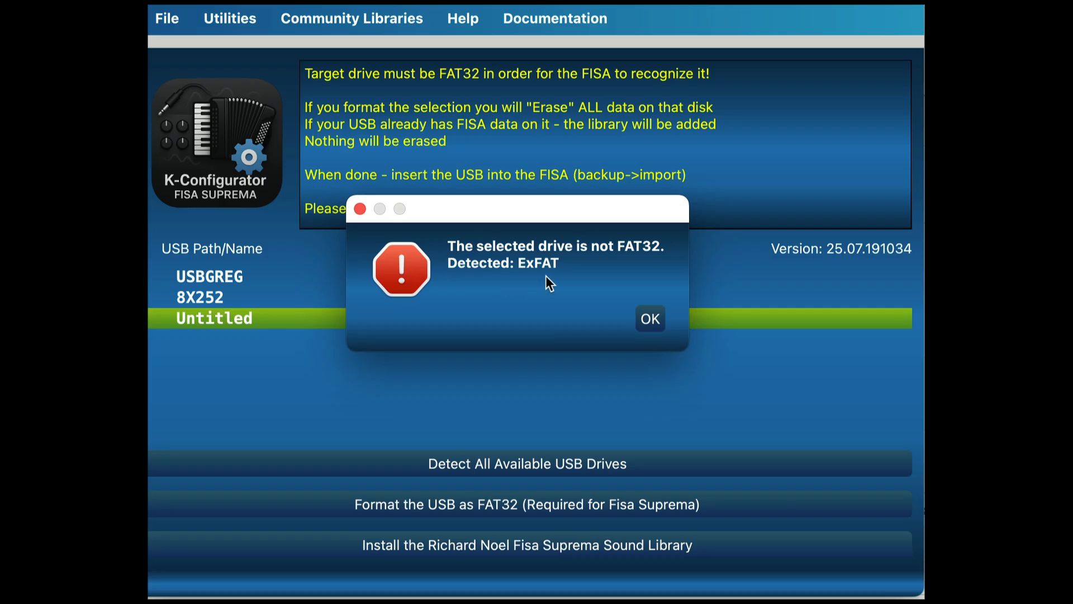
pyautogui.click(651, 322)
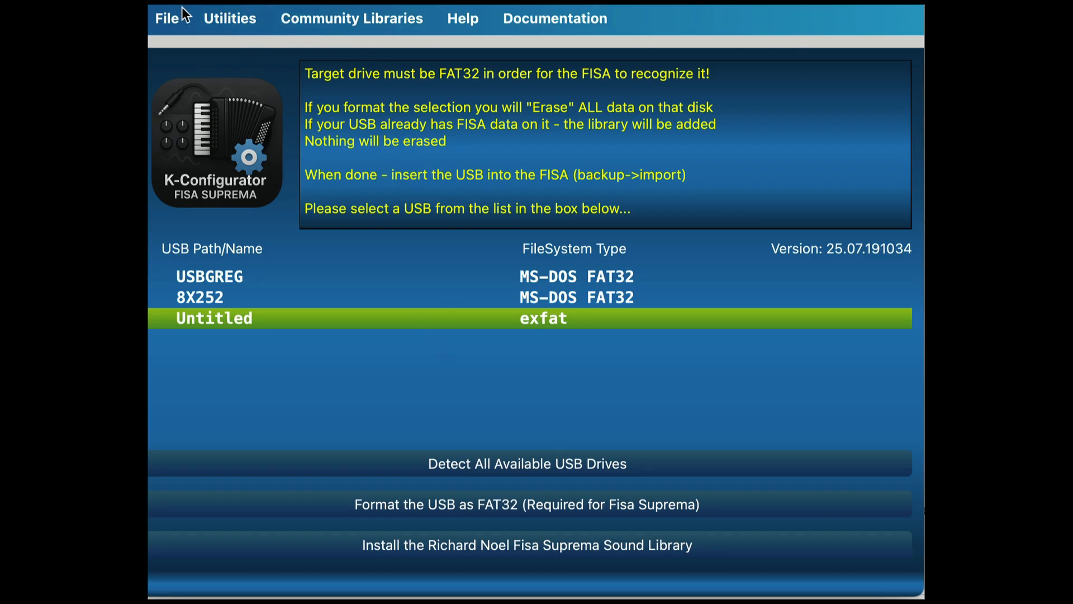
# Step: Check for application updates and decline the download of the offered version
pyautogui.click(164, 21)
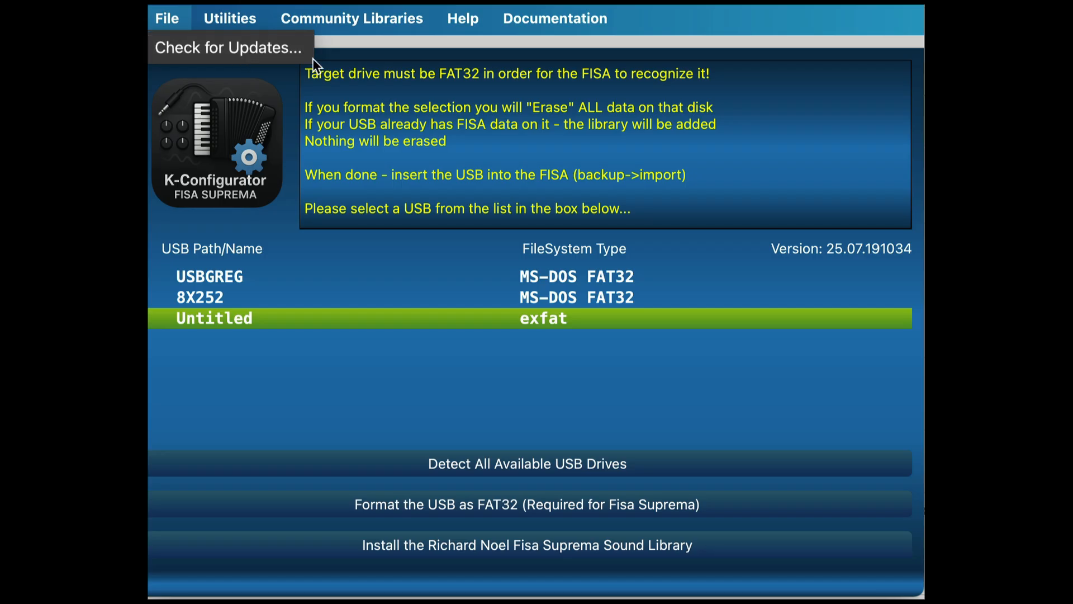
pyautogui.click(228, 59)
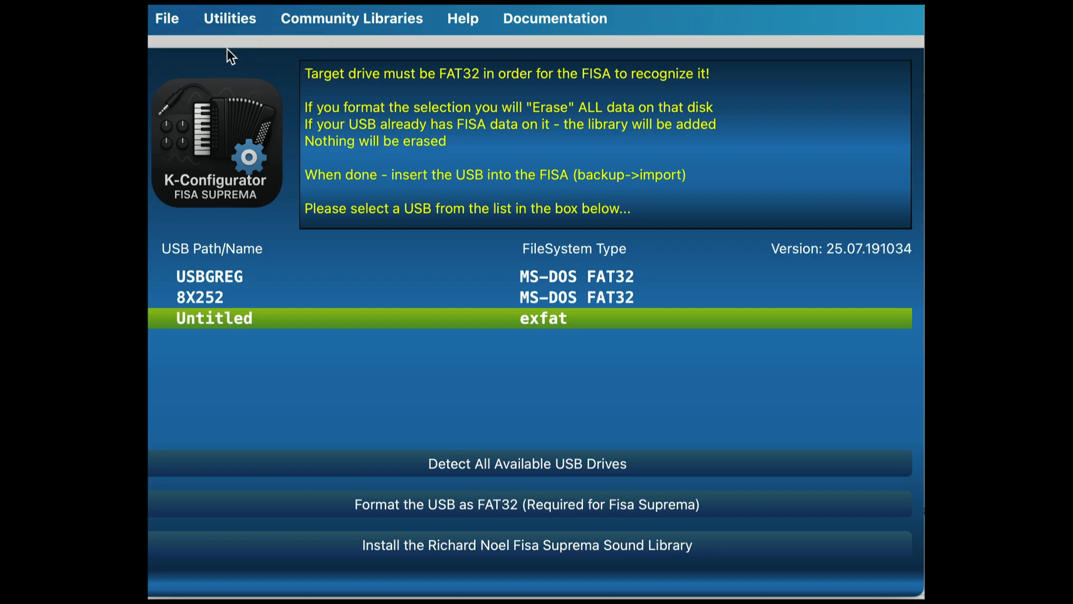
pyautogui.click(165, 21)
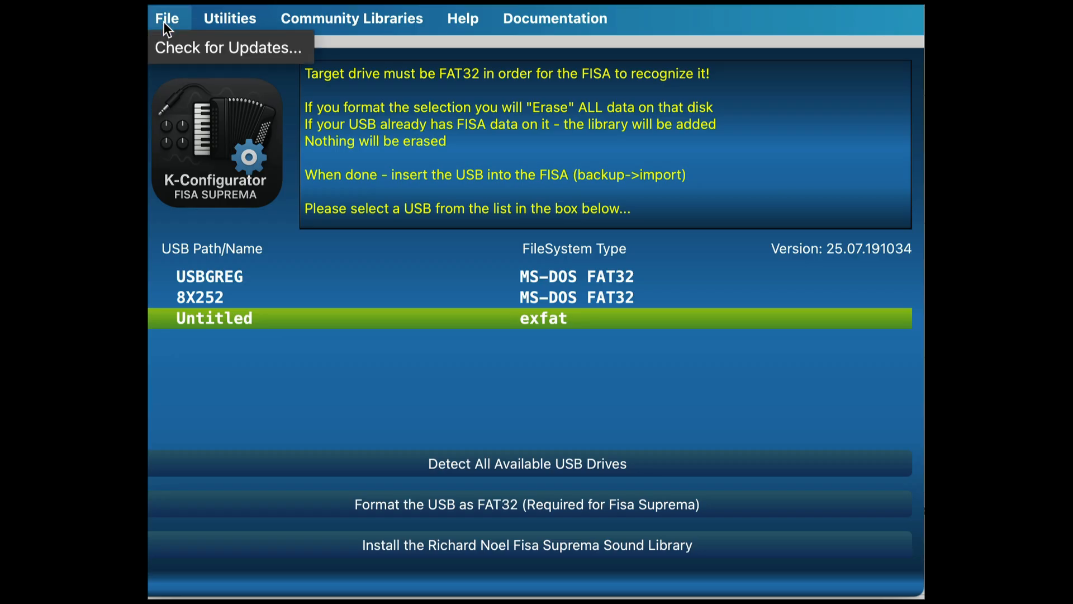
pyautogui.click(193, 59)
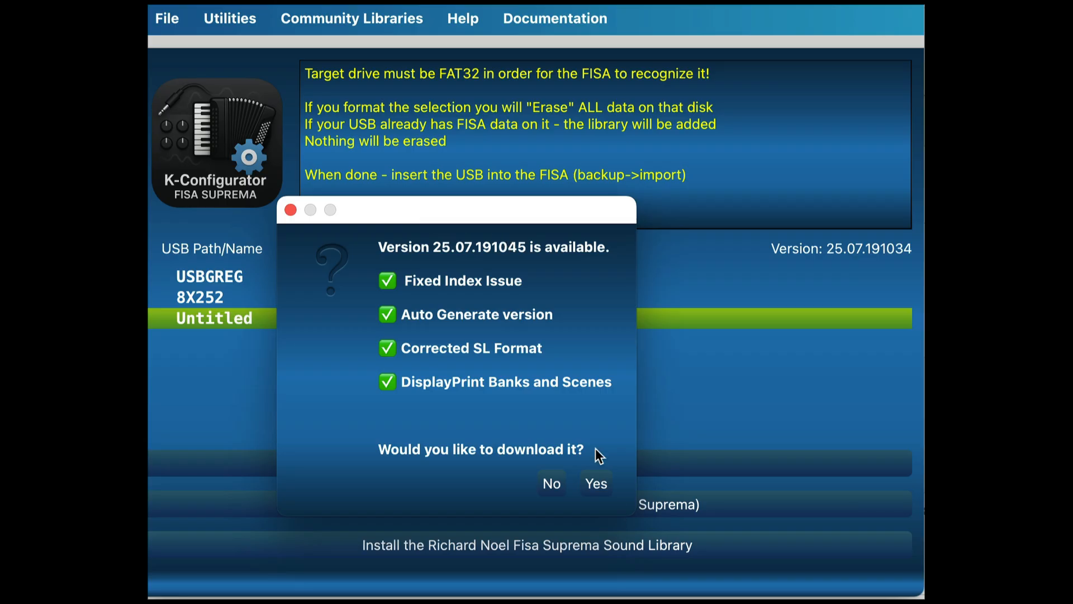
pyautogui.click(552, 481)
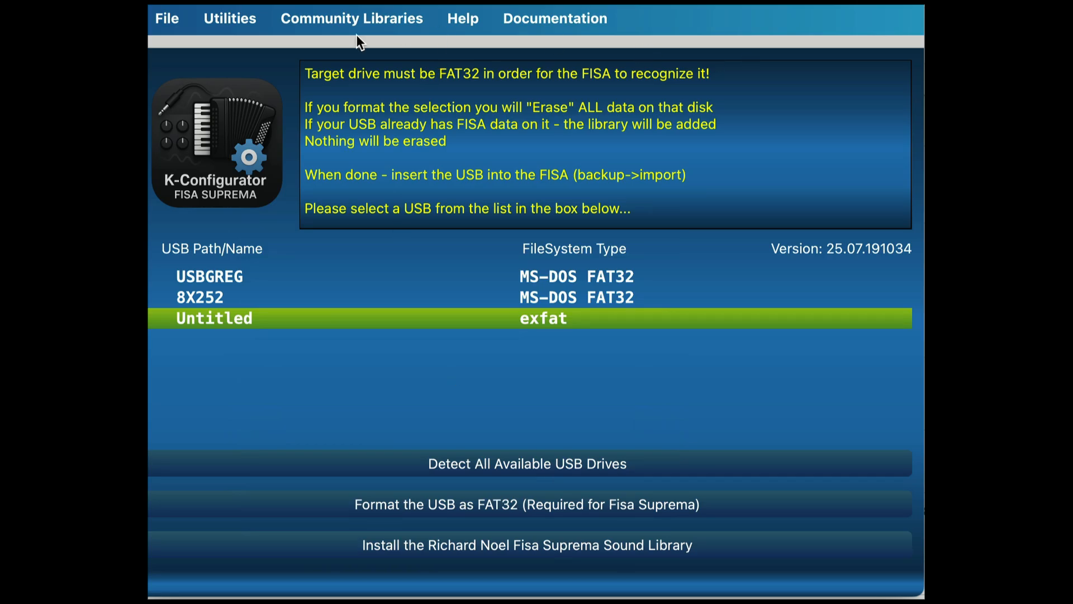
# Step: Clean the Untitled USB drive by removing its "._" fork files
pyautogui.click(234, 20)
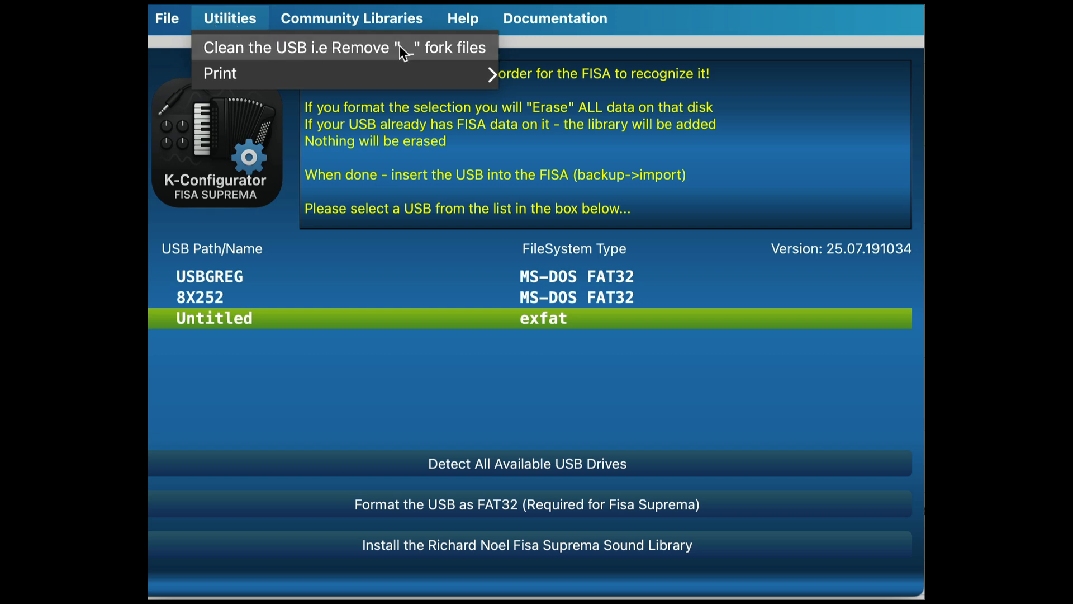
pyautogui.moveTo(322, 61)
pyautogui.click(310, 315)
pyautogui.click(225, 18)
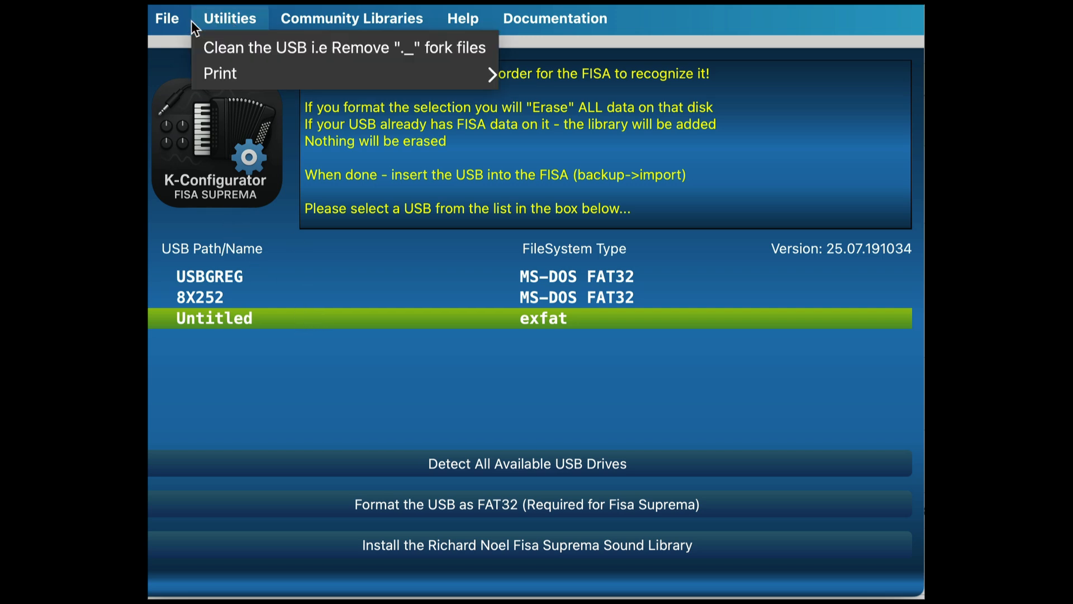
pyautogui.click(284, 48)
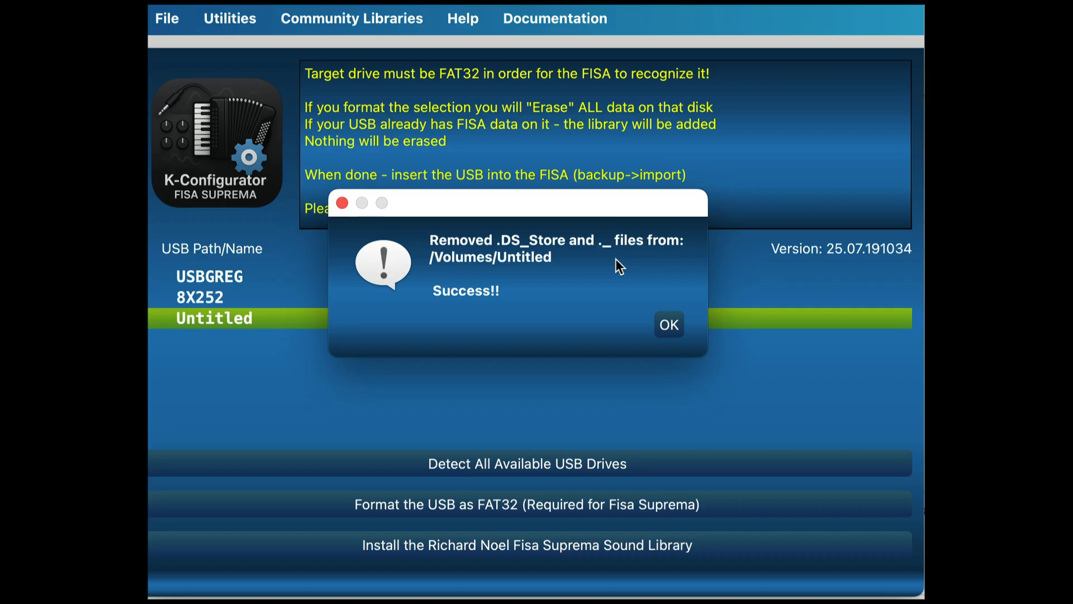
pyautogui.click(675, 320)
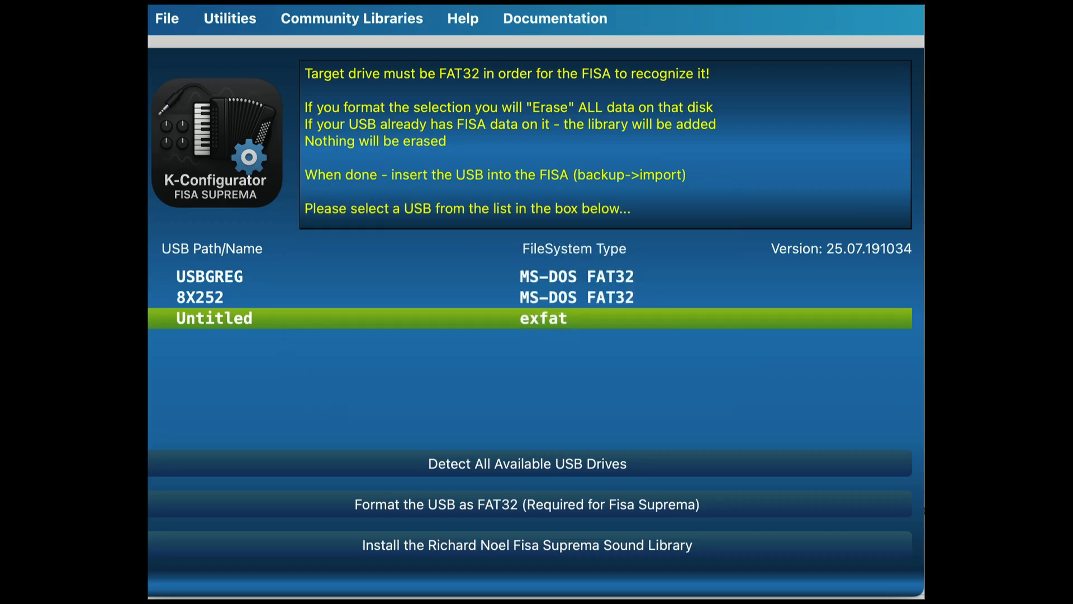
# Step: Select the USBGREG drive and list all scene names from its 5NoelKorgBackup folder for printing
pyautogui.click(233, 21)
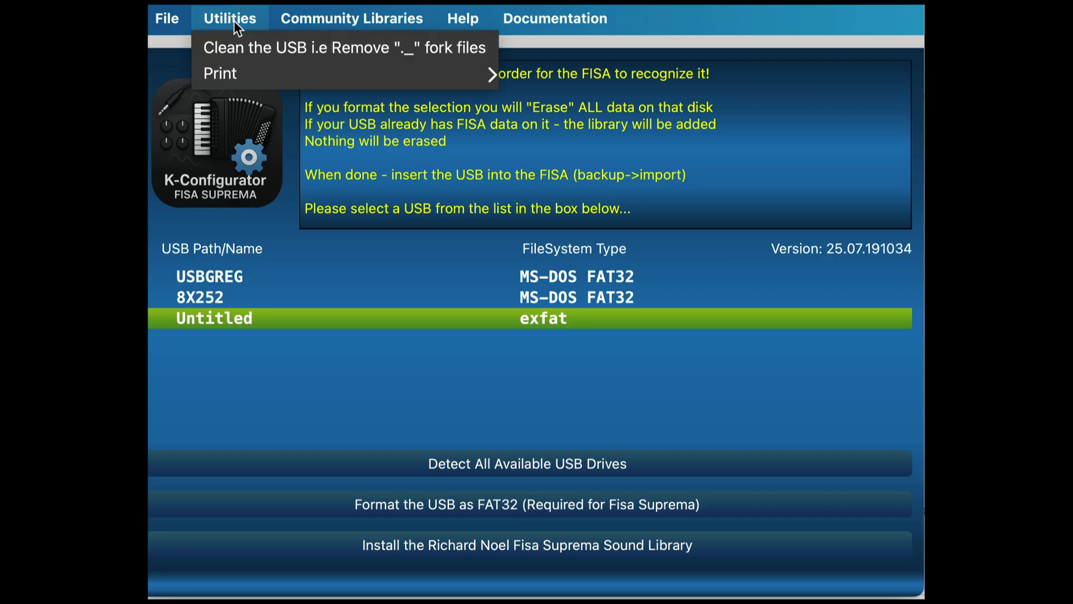
pyautogui.moveTo(236, 72)
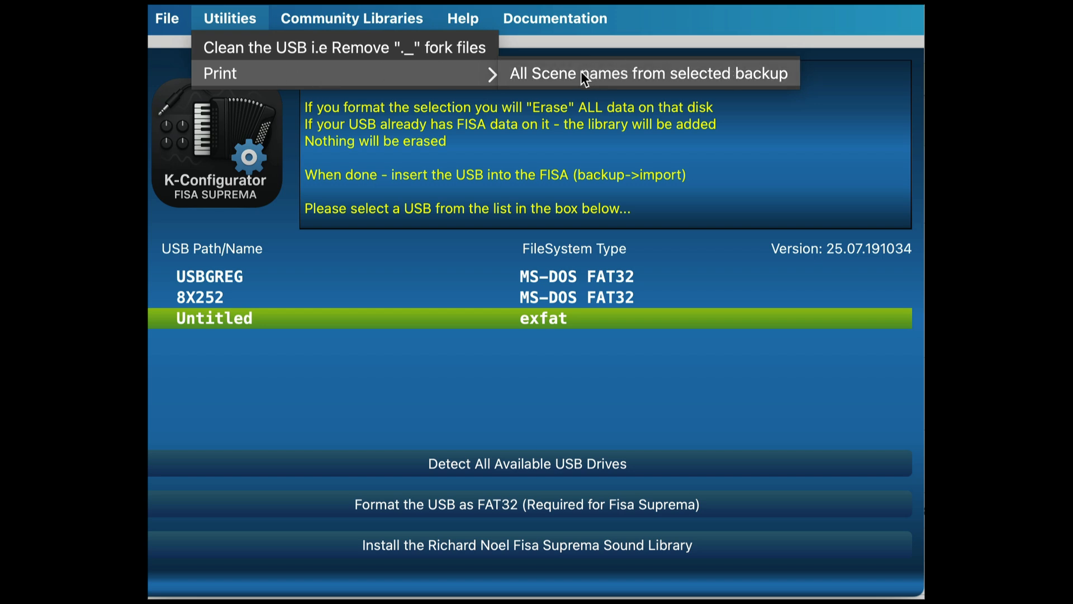
pyautogui.click(237, 274)
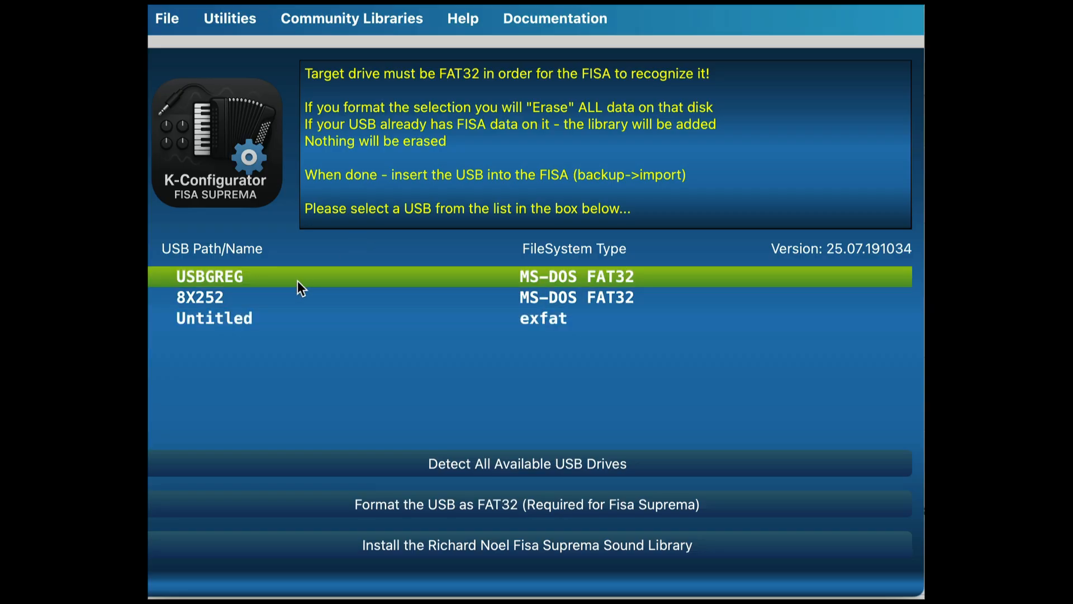
pyautogui.click(233, 16)
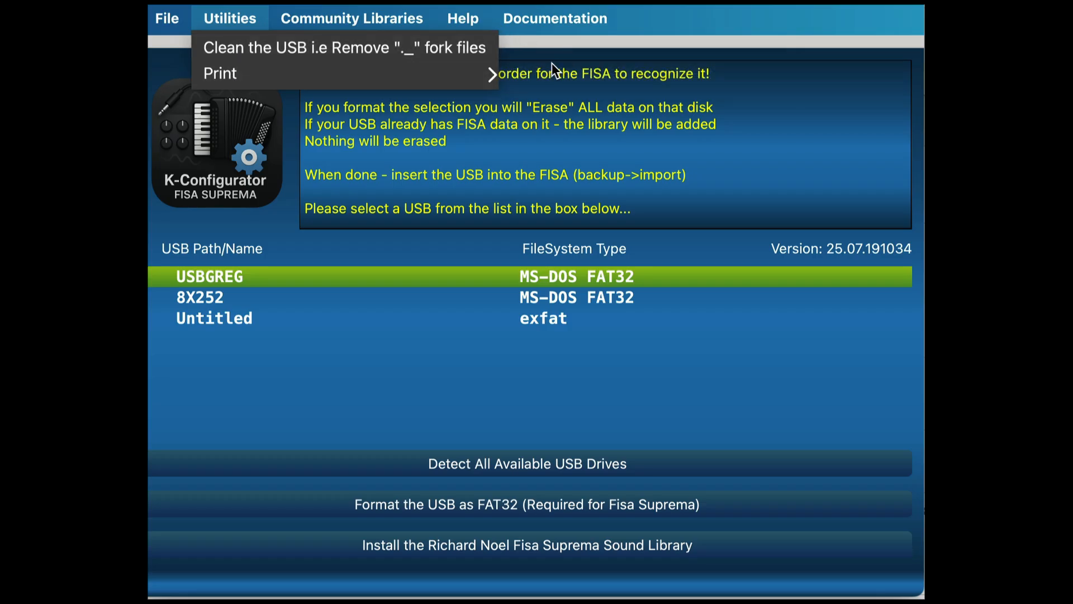
pyautogui.click(536, 81)
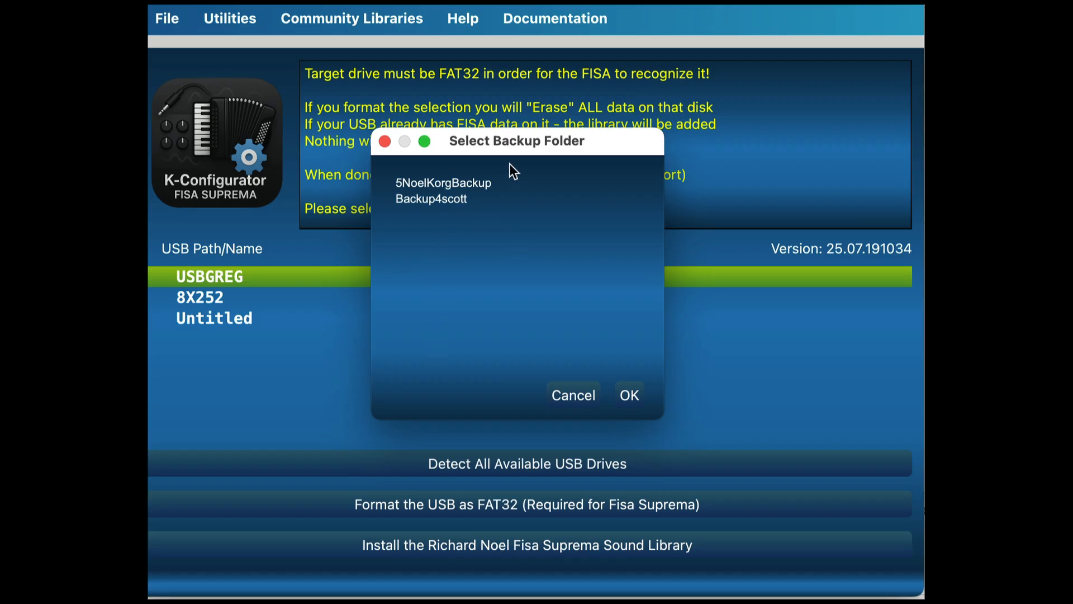
pyautogui.click(447, 188)
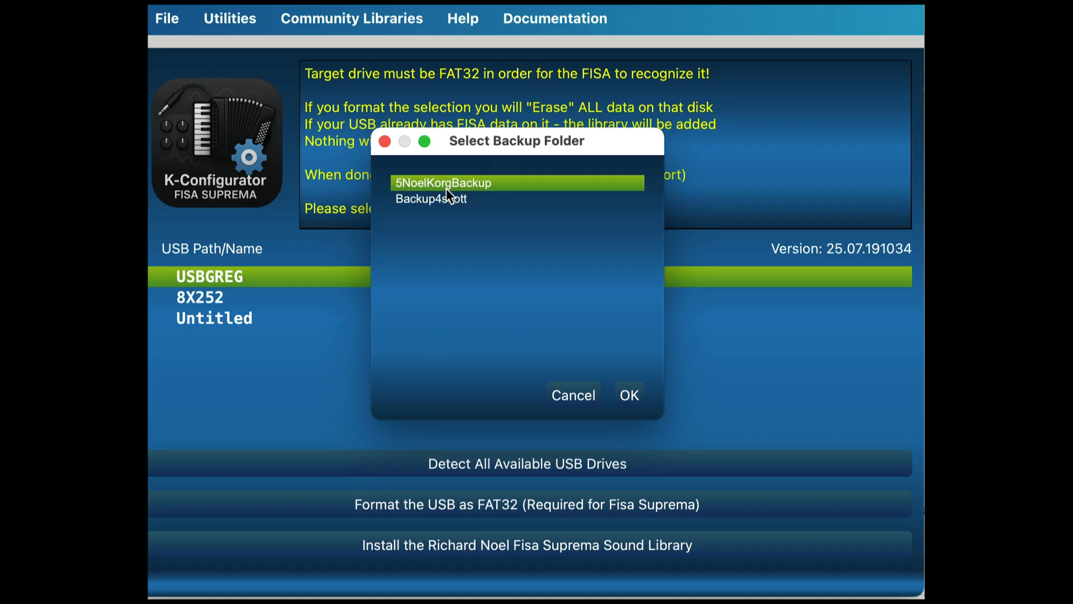
pyautogui.click(630, 401)
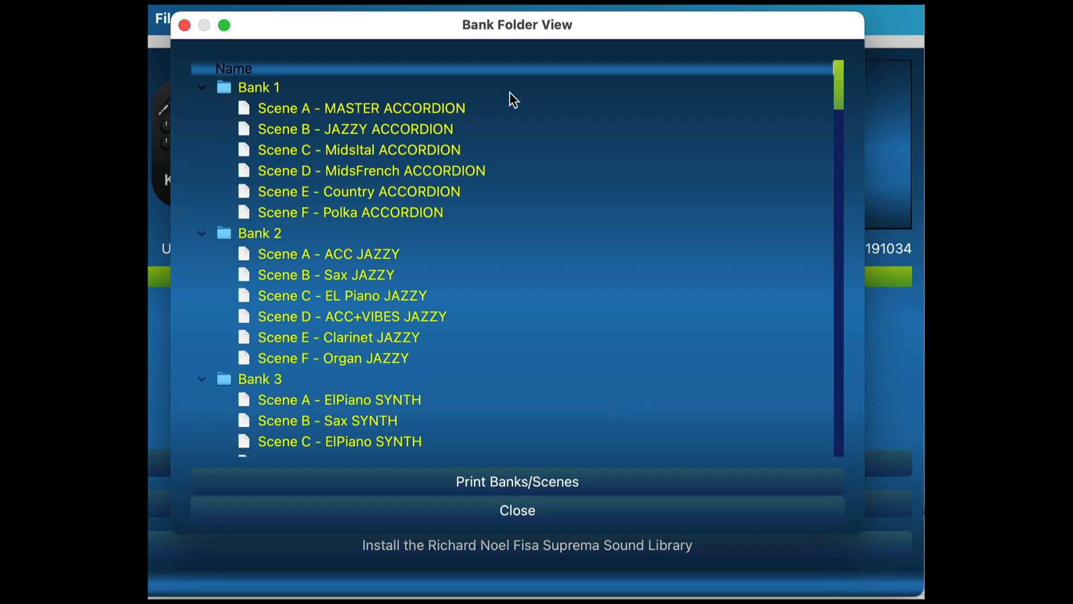
# Step: Examine the scene names listed under the first banks of the selected backup
pyautogui.scroll(-10, 603, 296)
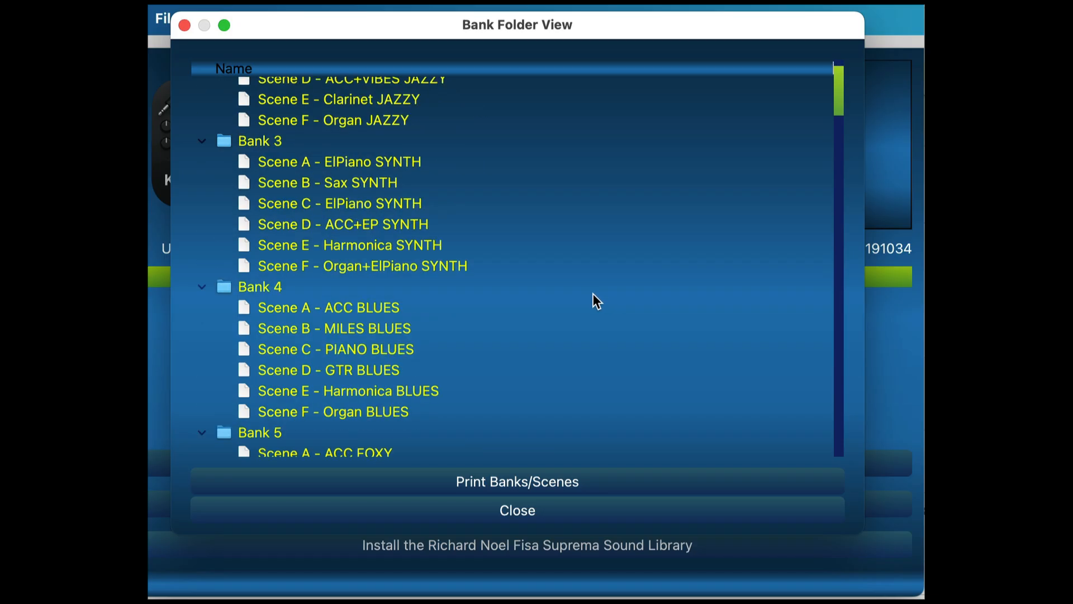
pyautogui.scroll(10, 592, 296)
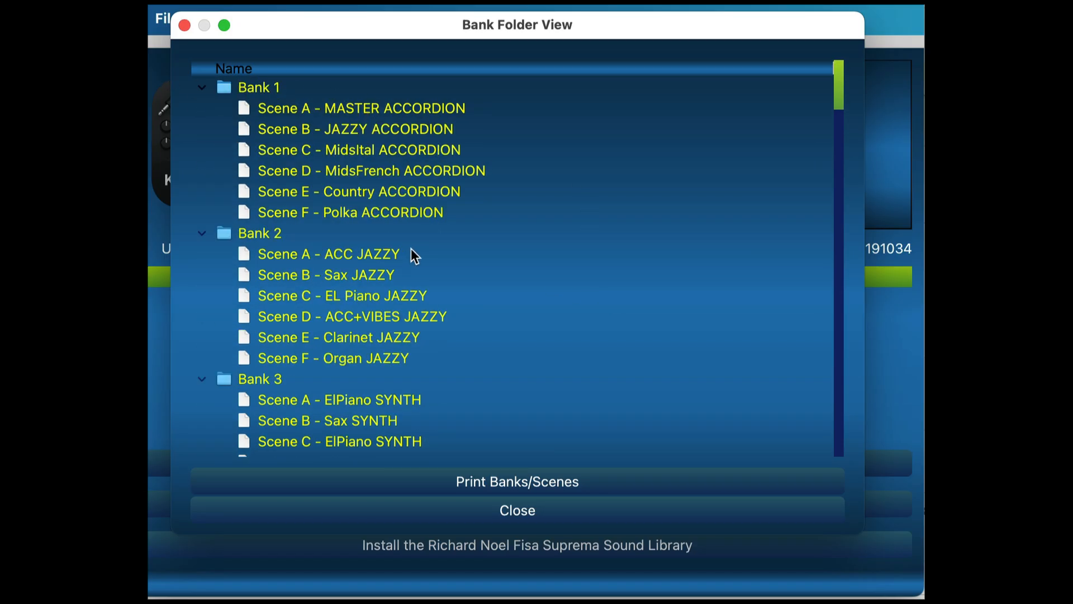
pyautogui.scroll(-10, 506, 236)
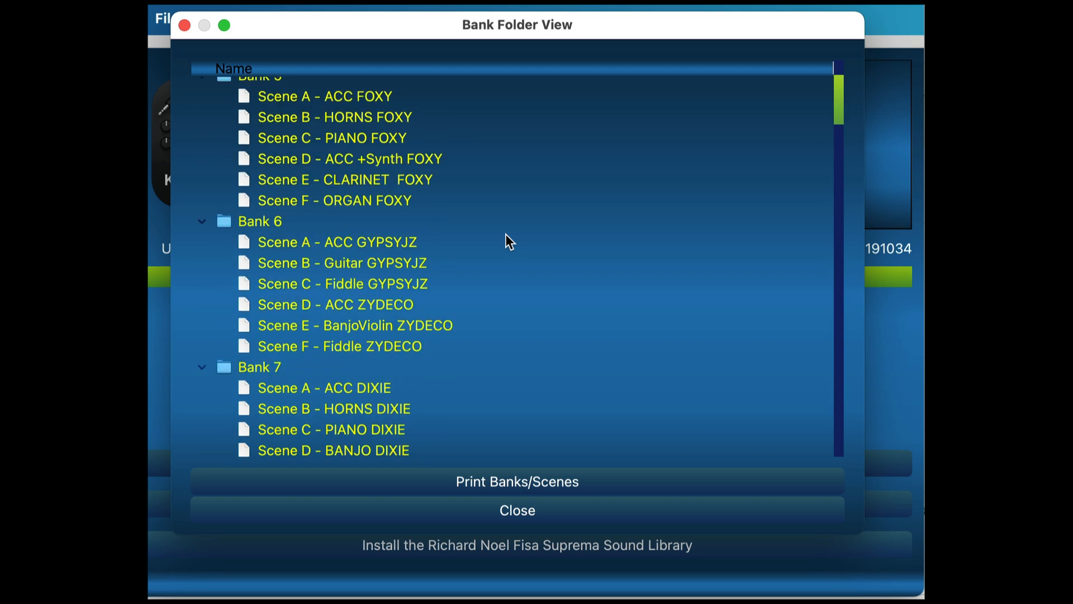
pyautogui.scroll(4, 505, 234)
pyautogui.scroll(5, 504, 233)
pyautogui.scroll(-2, 504, 233)
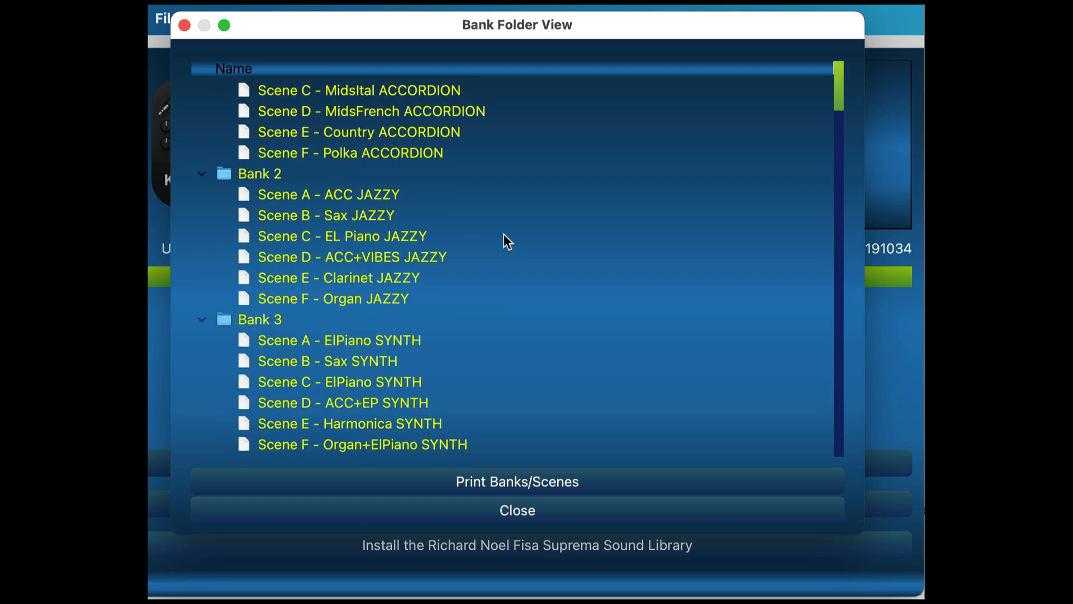
pyautogui.scroll(-3, 504, 240)
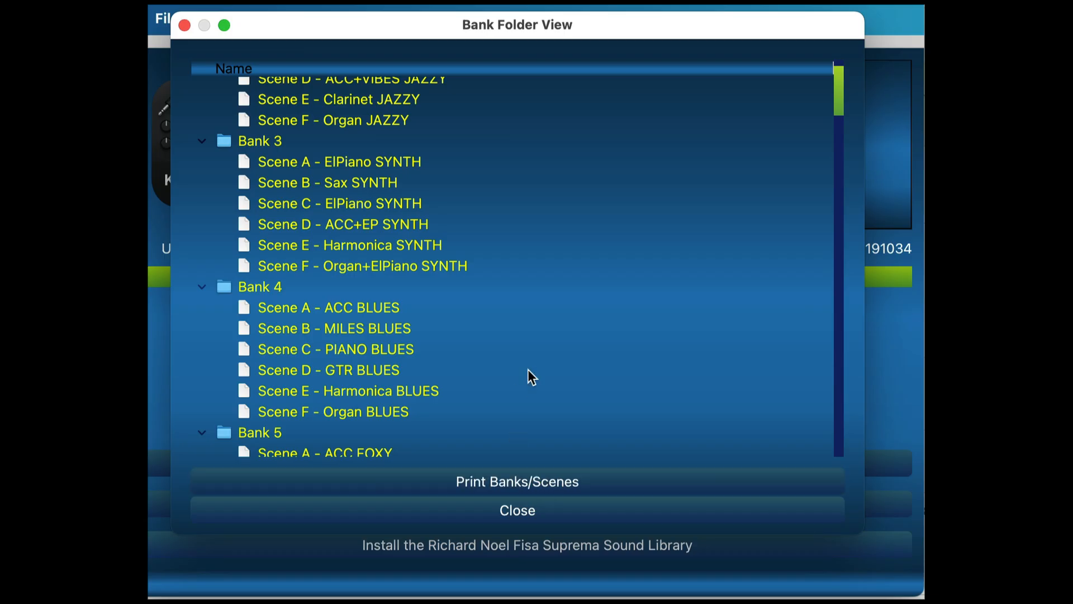
# Step: Send the banks and scenes list from the print dialog to Preview, and close the bank folder view
pyautogui.click(524, 482)
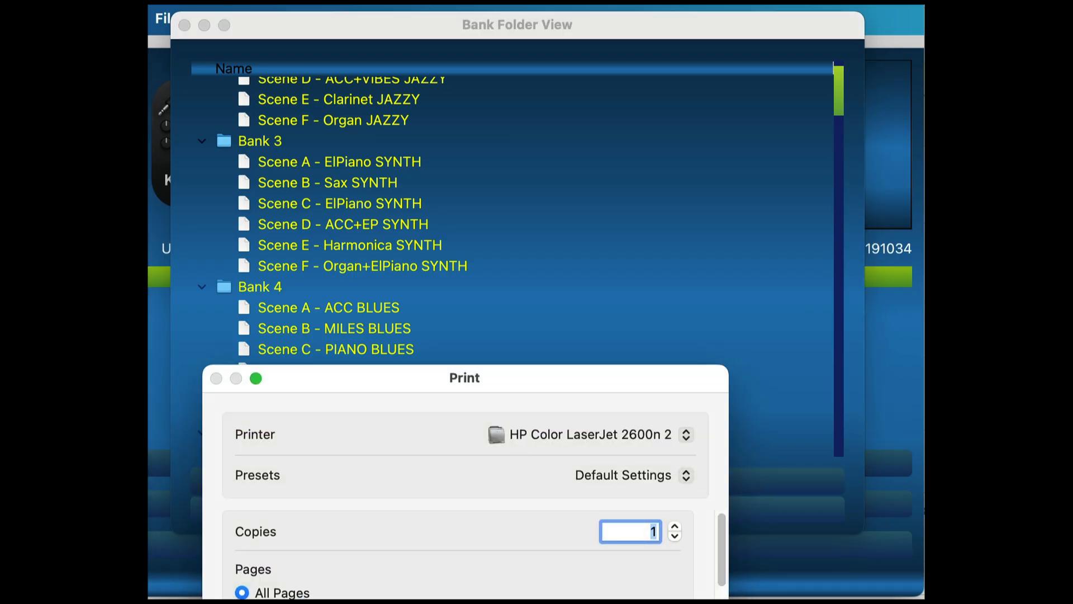
pyautogui.click(347, 599)
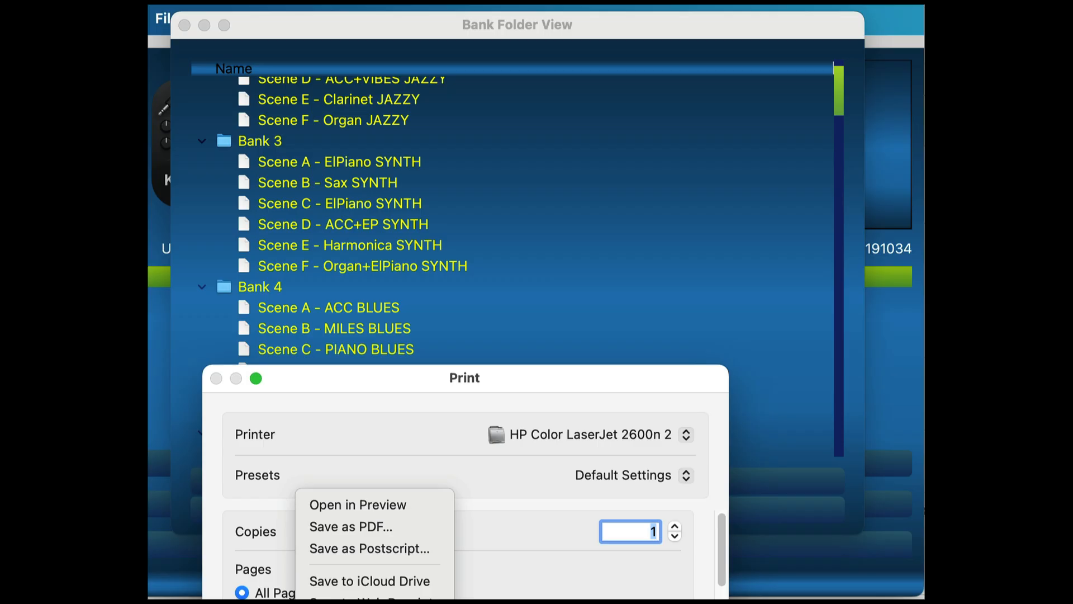
pyautogui.click(378, 505)
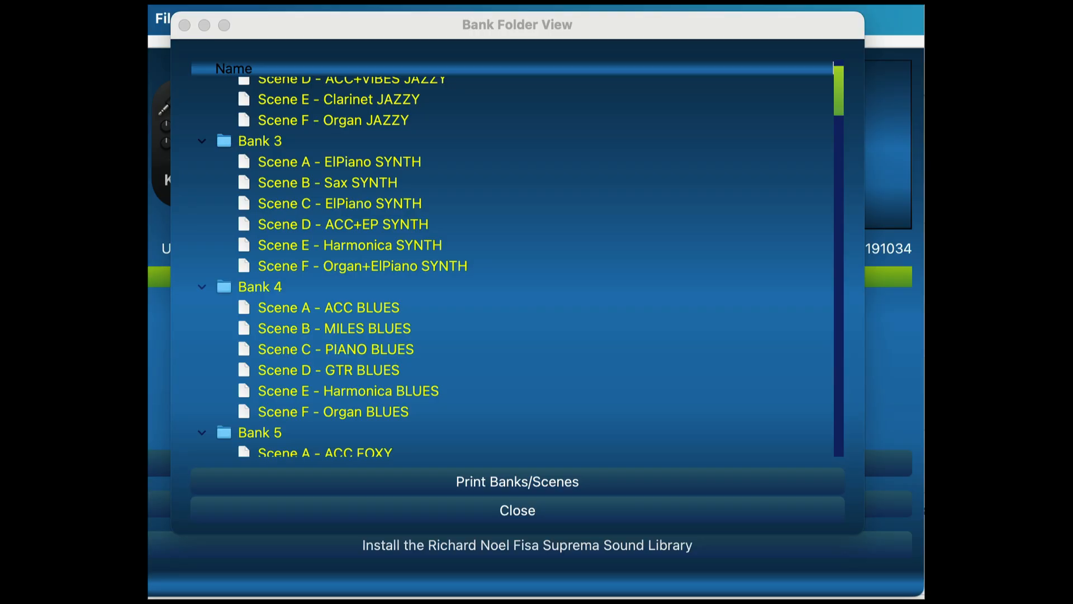
pyautogui.click(526, 517)
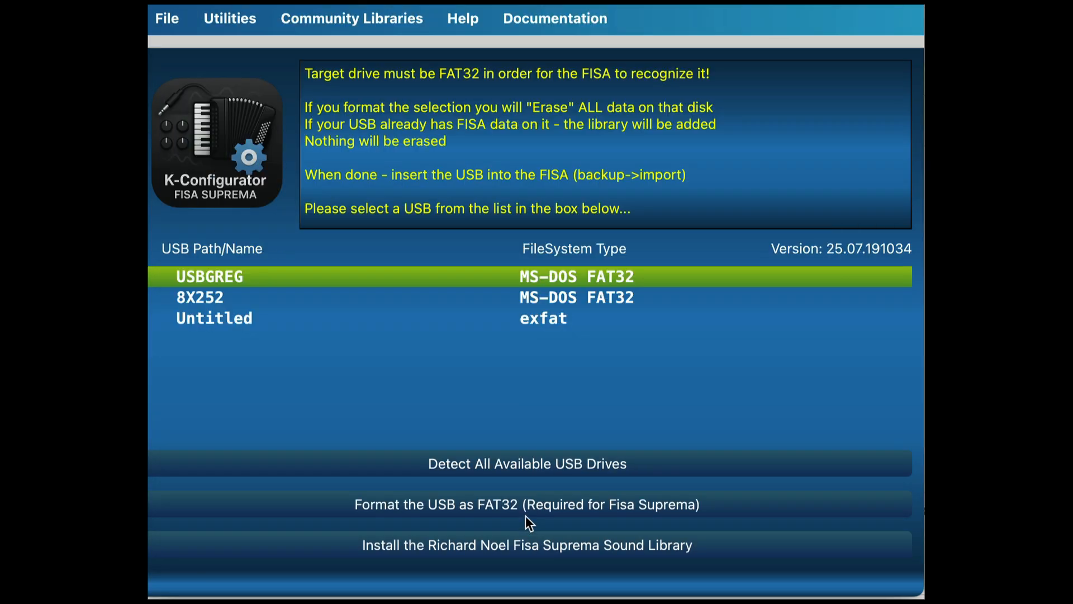
pyautogui.click(343, 21)
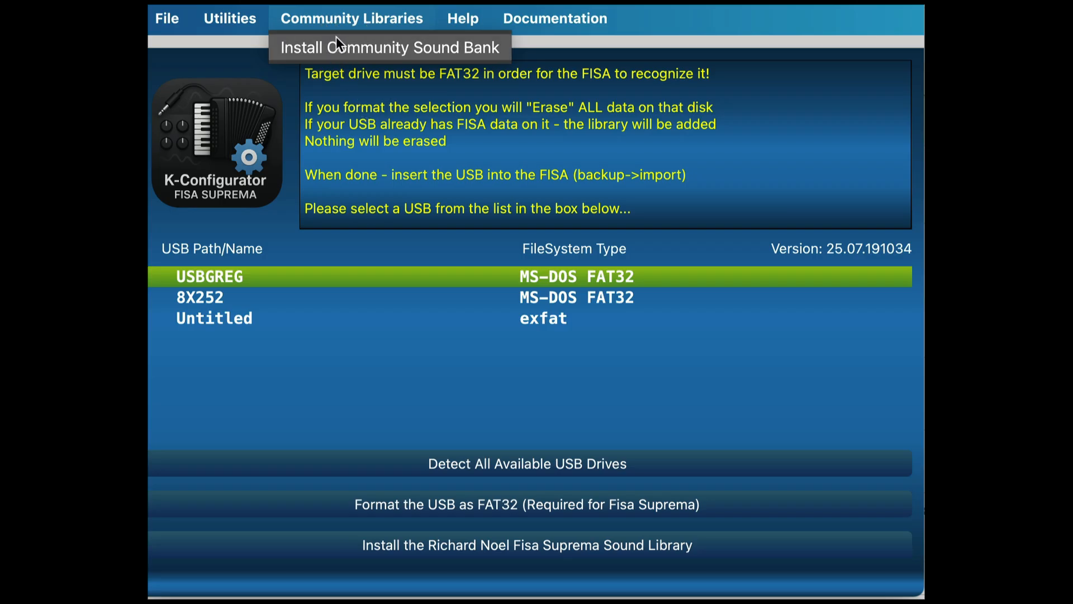
pyautogui.click(534, 23)
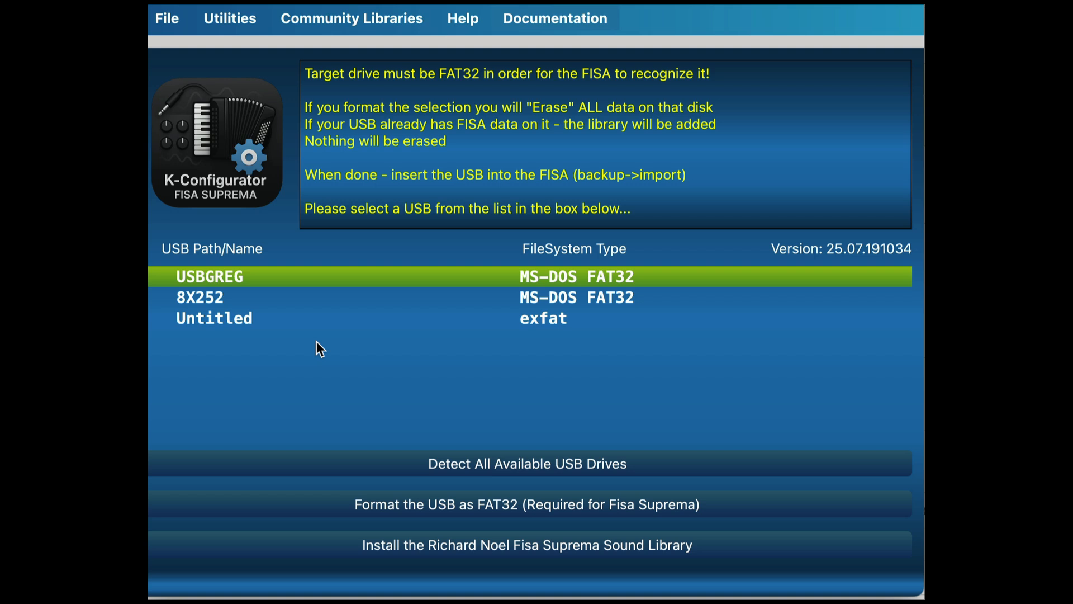
# Step: Format the Untitled exFAT drive as FAT32 with the volume name GregVee
pyautogui.click(239, 322)
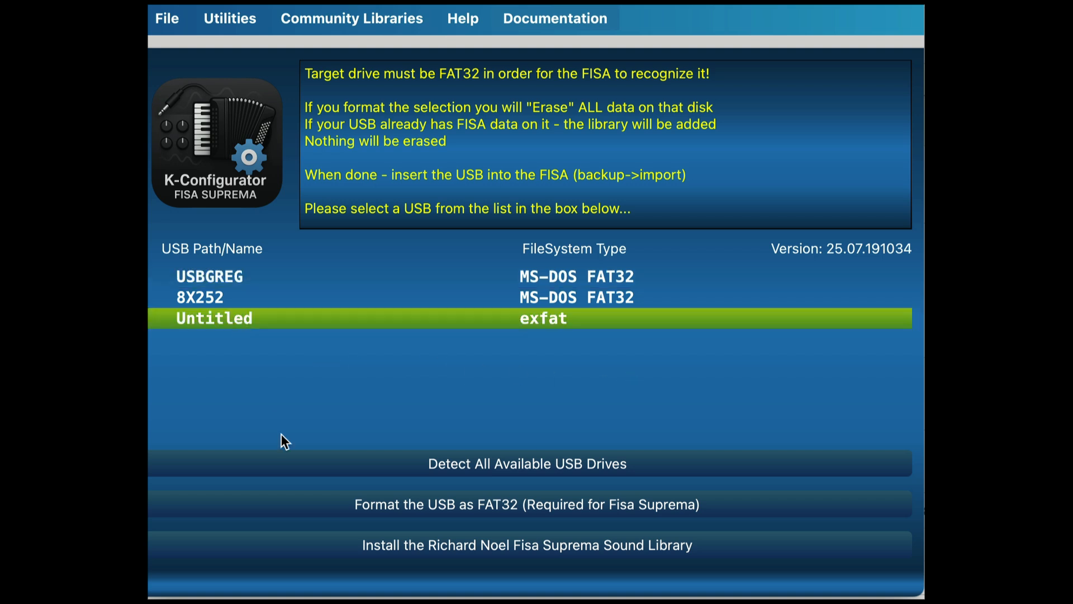
pyautogui.click(532, 506)
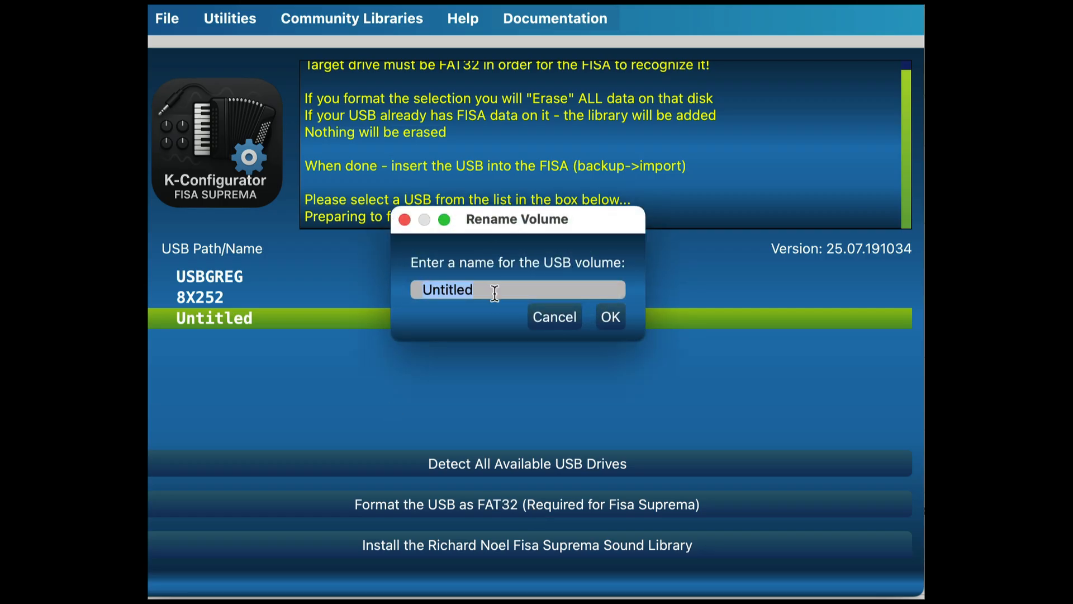
pyautogui.moveTo(494, 291); pyautogui.dragTo(345, 290)
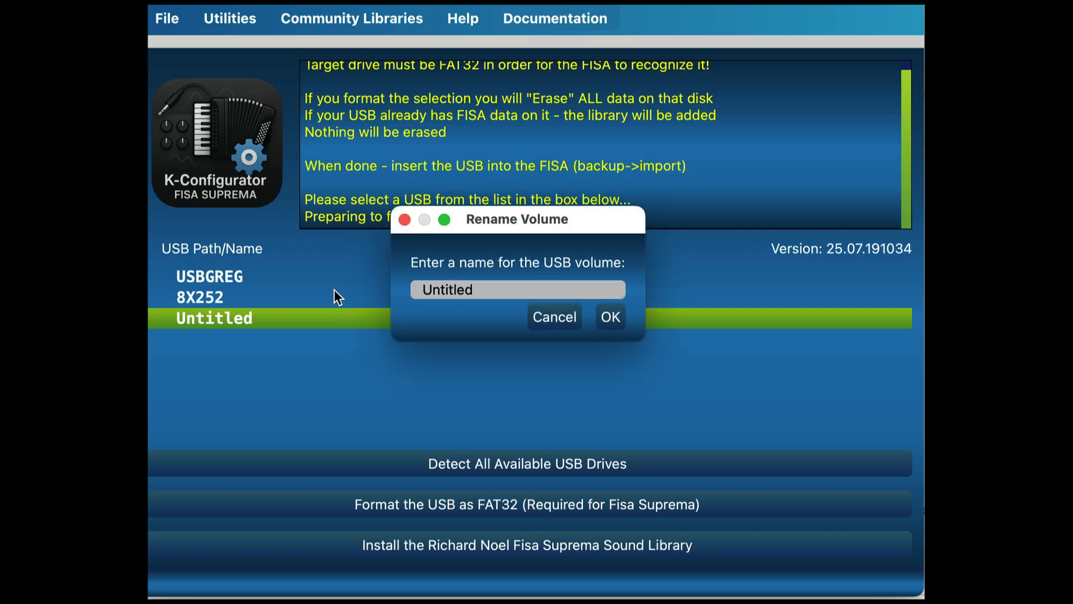
pyautogui.press('Right')
pyautogui.press('Right')
pyautogui.press('Right')
pyautogui.press('Right')
pyautogui.press('Right')
pyautogui.press('Right')
pyautogui.press('Right')
pyautogui.press('BackSpace')
pyautogui.press('BackSpace')
pyautogui.press('BackSpace')
pyautogui.press('BackSpace')
pyautogui.press('BackSpace')
pyautogui.press('BackSpace')
pyautogui.press('BackSpace')
pyautogui.press('BackSpace')
pyautogui.write('GregVee')
pyautogui.click(610, 315)
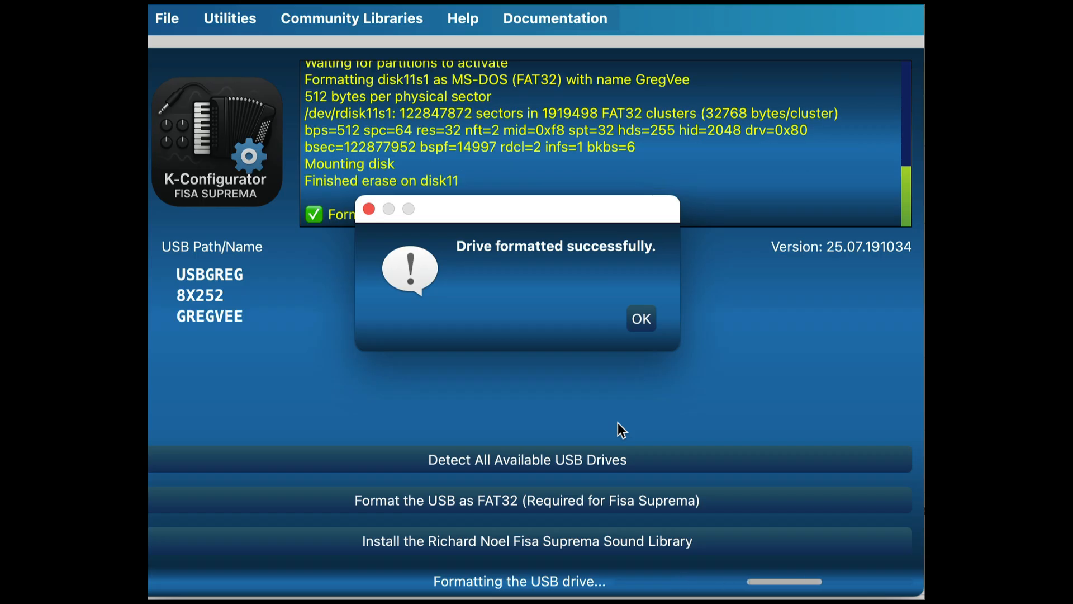
pyautogui.click(640, 322)
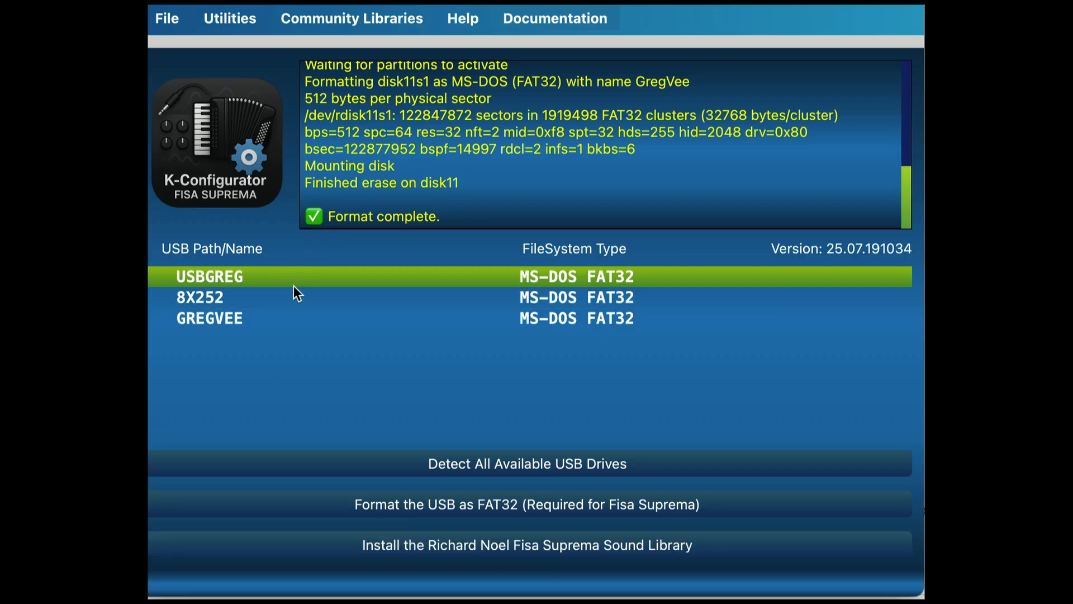
# Step: Install Richard's complete backup, with all 600 scenes and system settings, onto the USBGREG drive
pyautogui.click(517, 550)
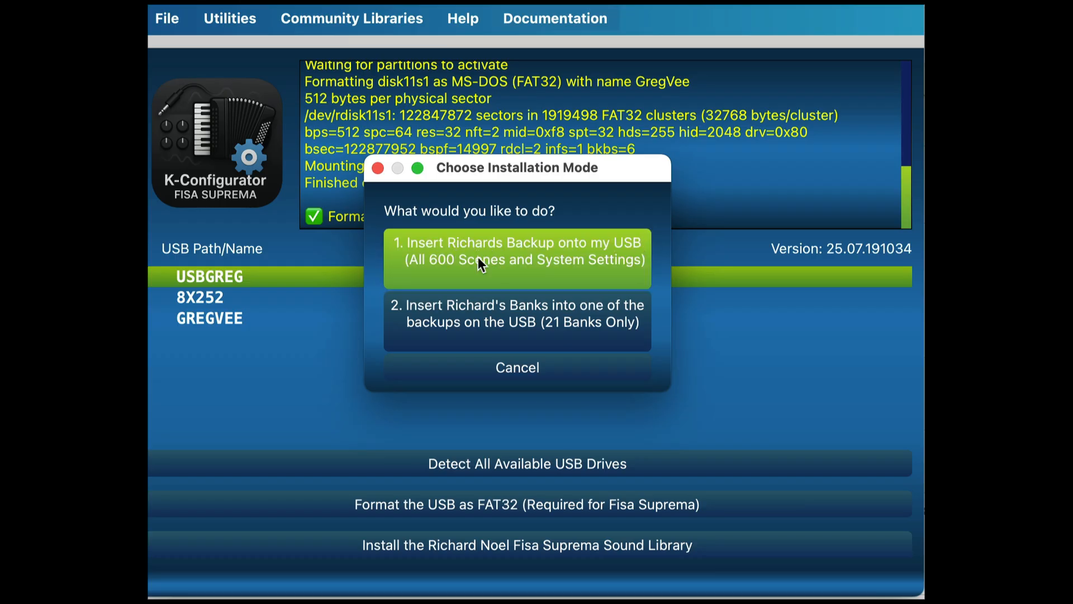
pyautogui.click(479, 259)
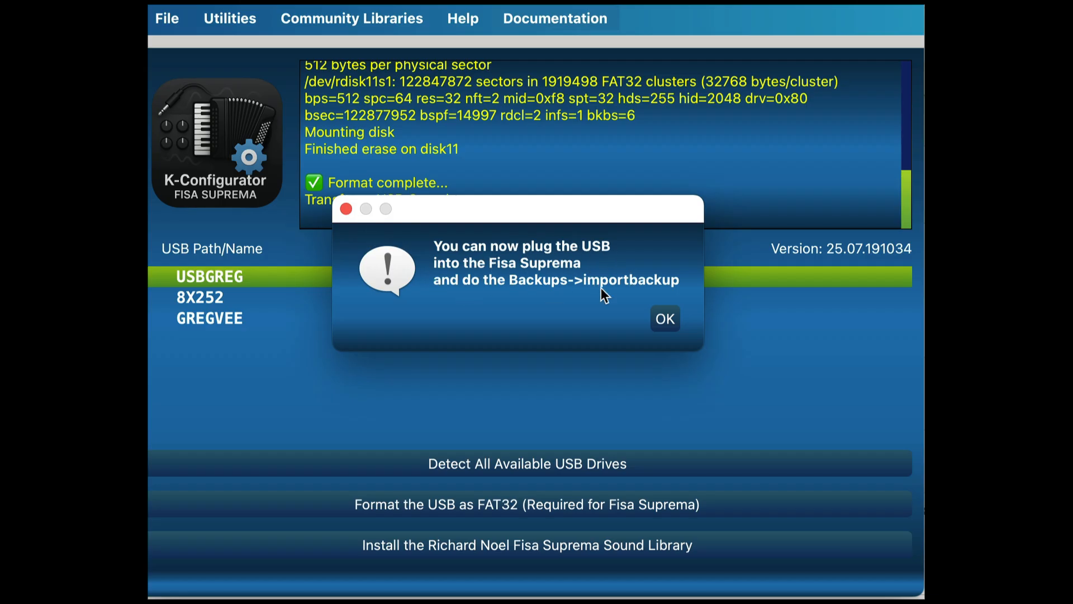
pyautogui.click(665, 318)
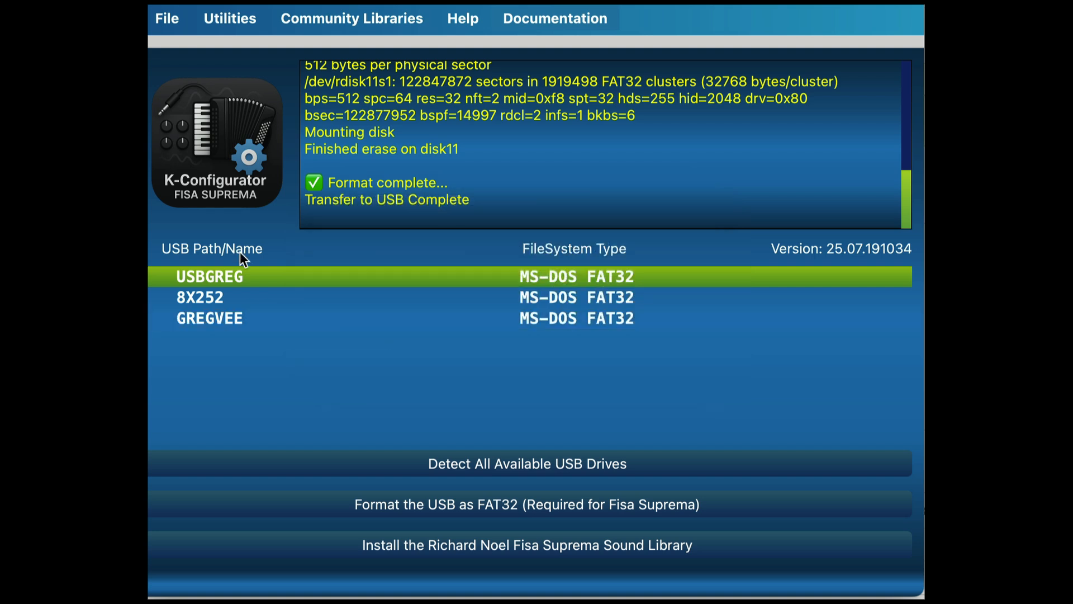
# Step: List the scene names in USBGREG's 5NoelKorgBackup folder and look through Banks 1 to 8 without printing
pyautogui.click(244, 21)
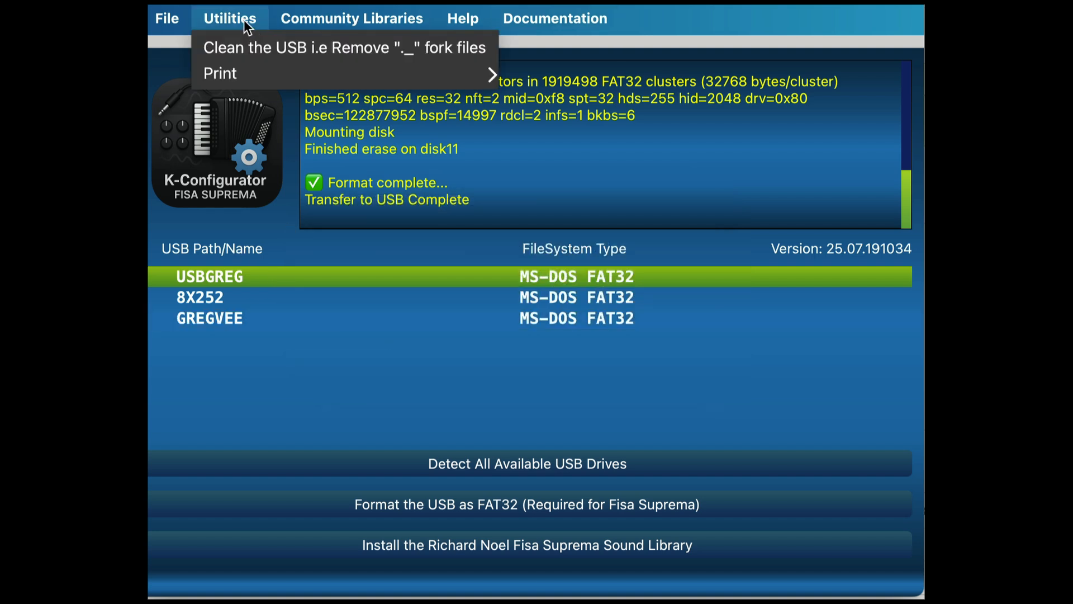
pyautogui.moveTo(253, 79)
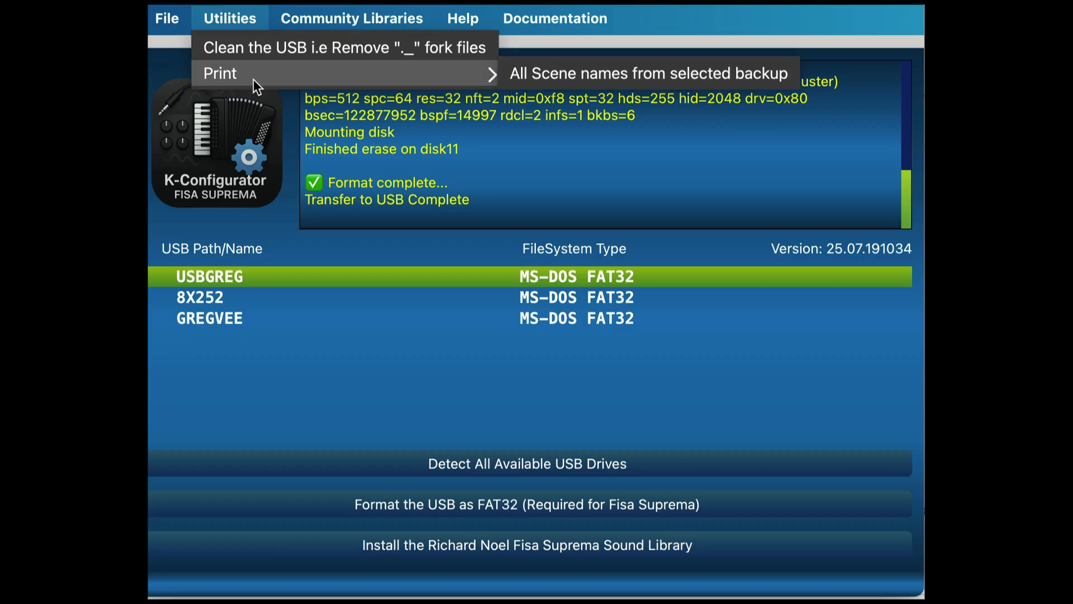
pyautogui.click(594, 77)
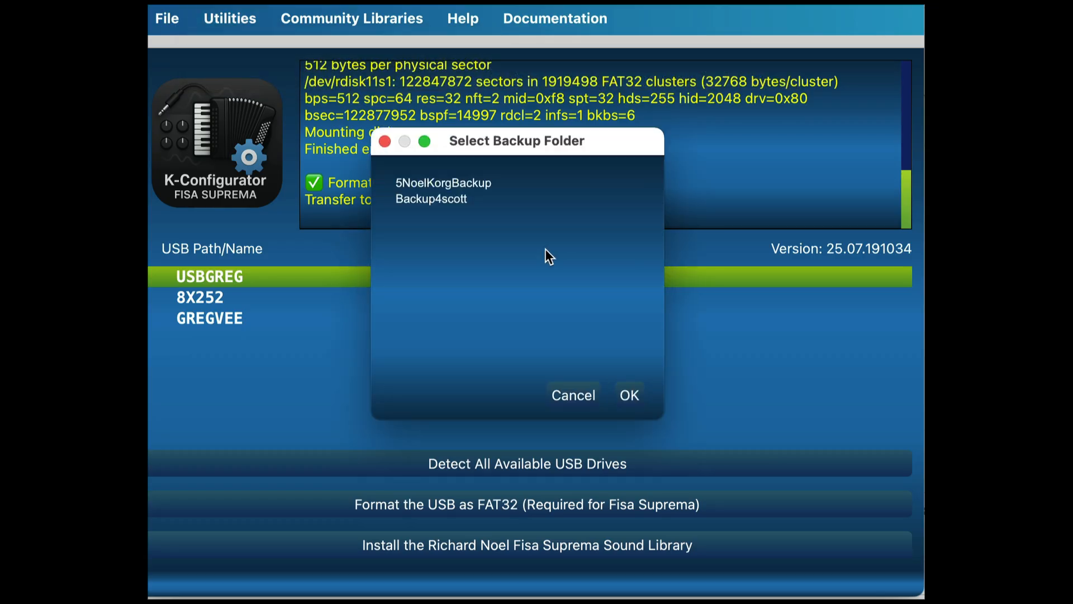
pyautogui.click(447, 183)
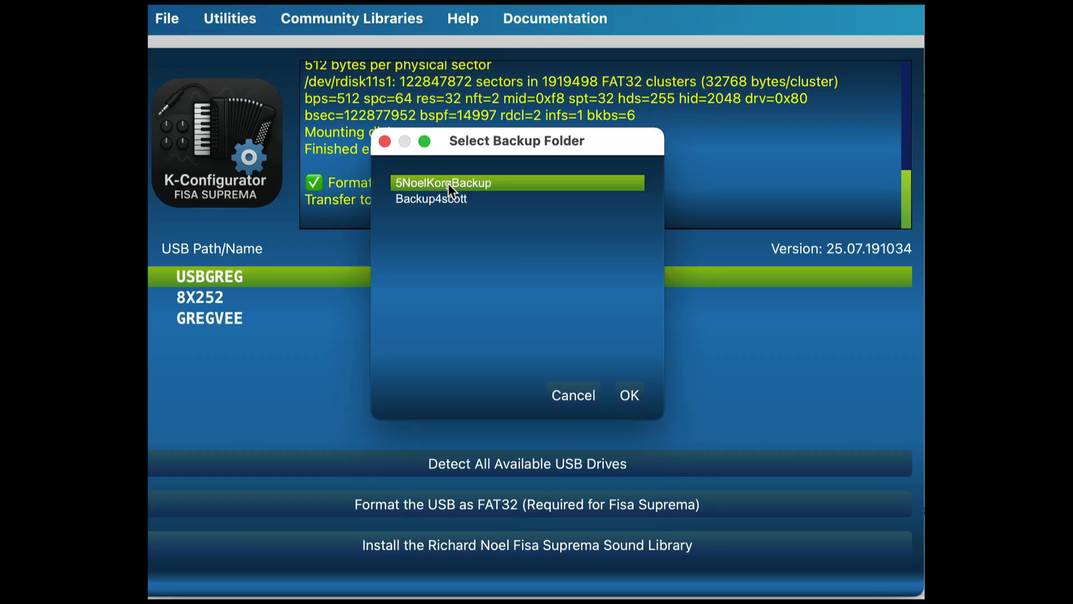
pyautogui.click(630, 396)
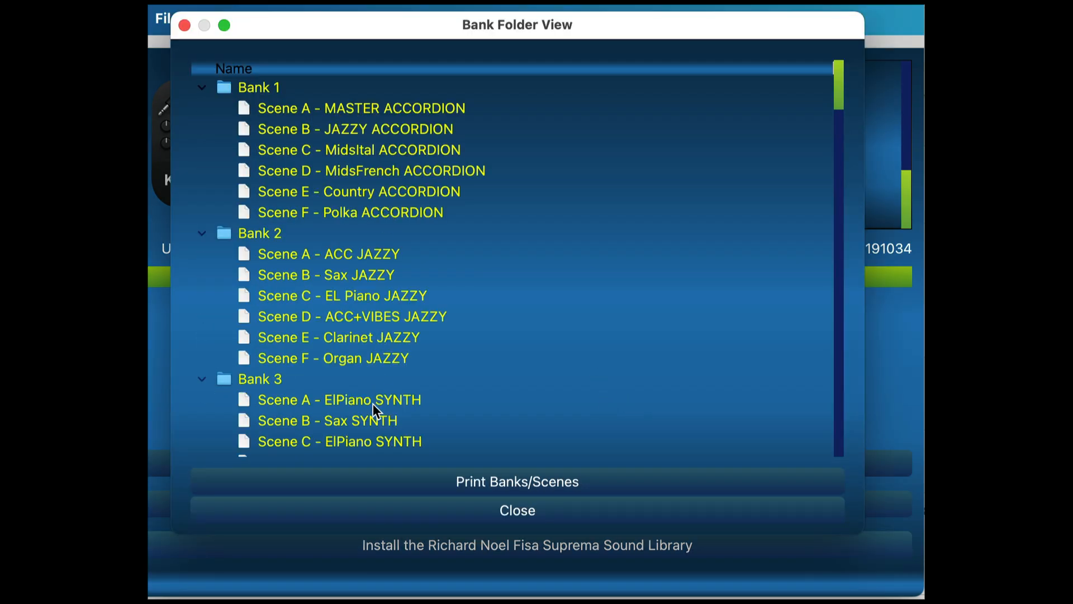
pyautogui.scroll(-2, 485, 308)
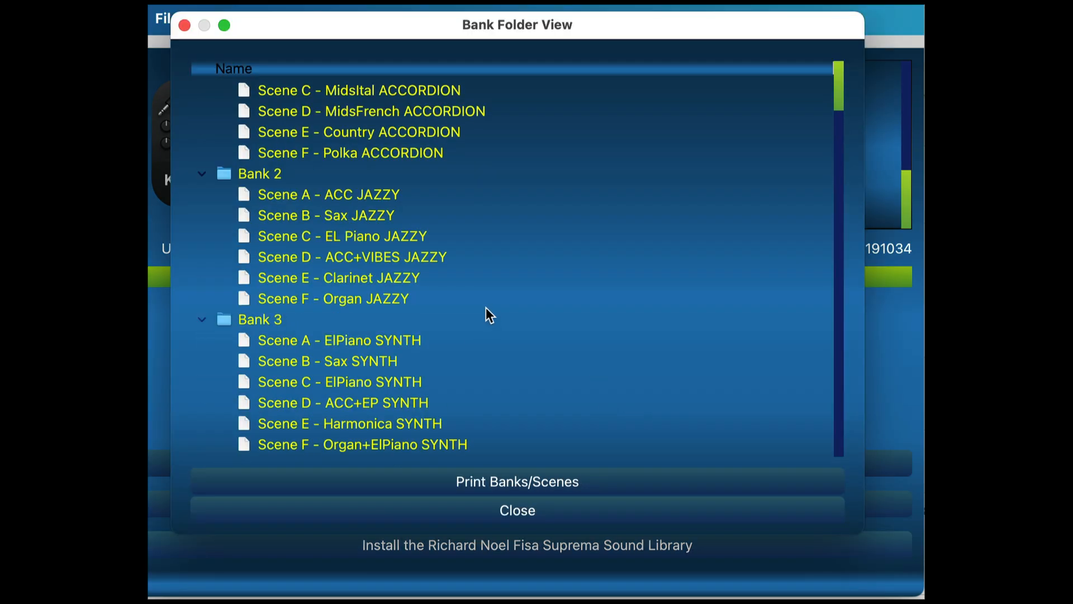
pyautogui.scroll(-5, 482, 301)
pyautogui.scroll(-7, 482, 299)
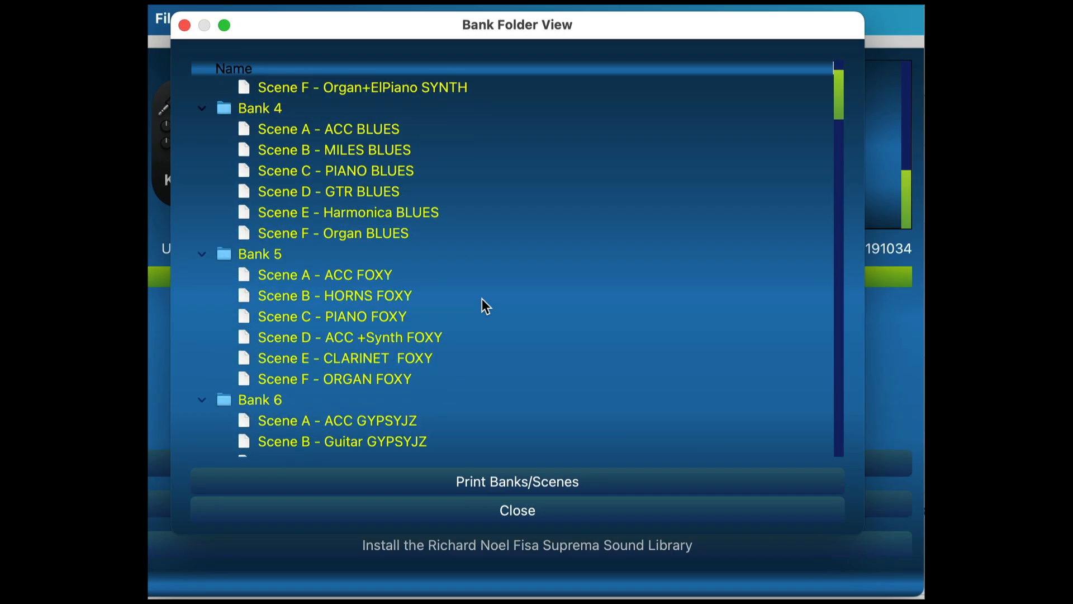
pyautogui.scroll(-3, 482, 298)
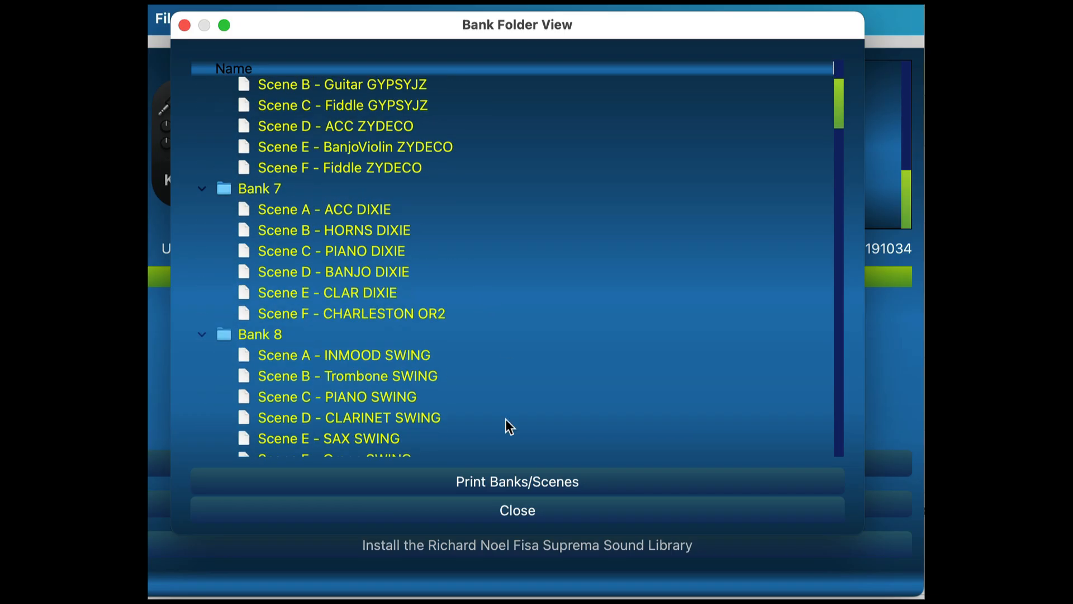
pyautogui.click(519, 509)
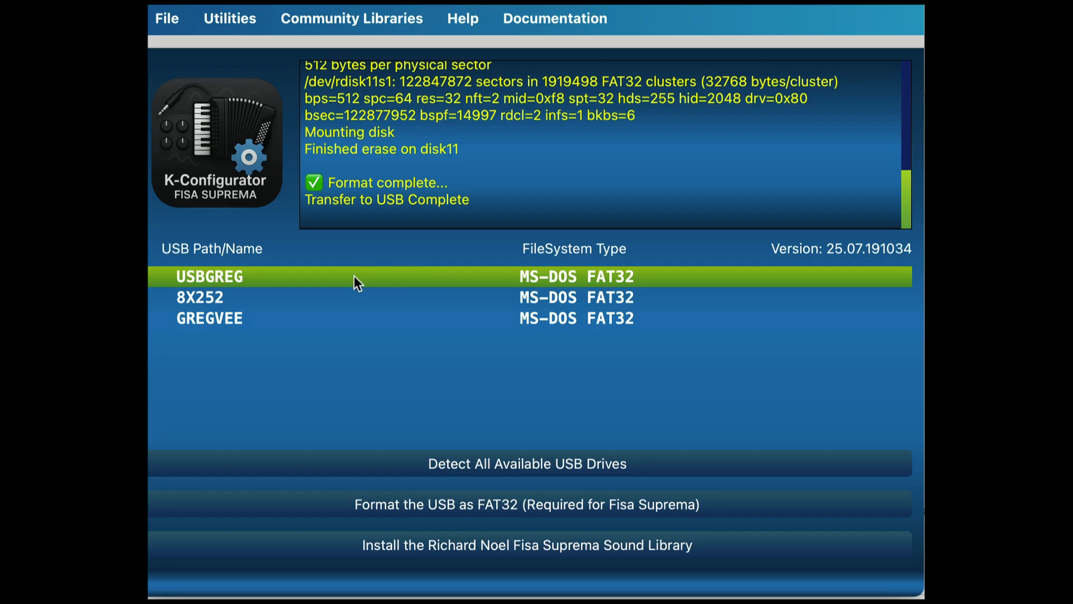
# Step: Install only Richard's 21 banks into the Backup4scott backup on USBGREG, with Bank 30 as the starting bank
pyautogui.click(472, 546)
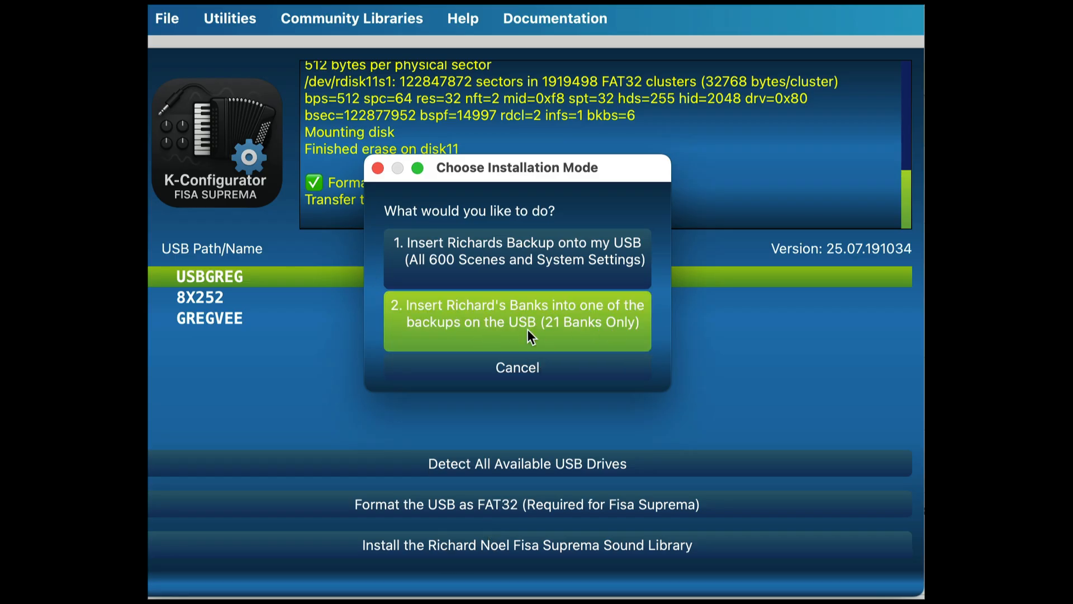
pyautogui.click(484, 330)
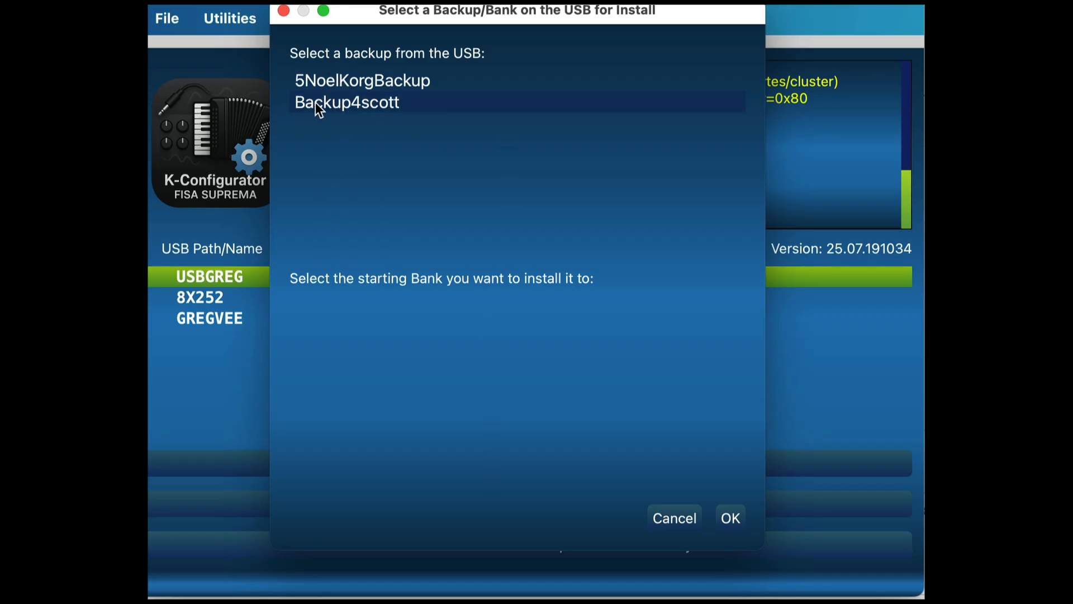
pyautogui.click(347, 109)
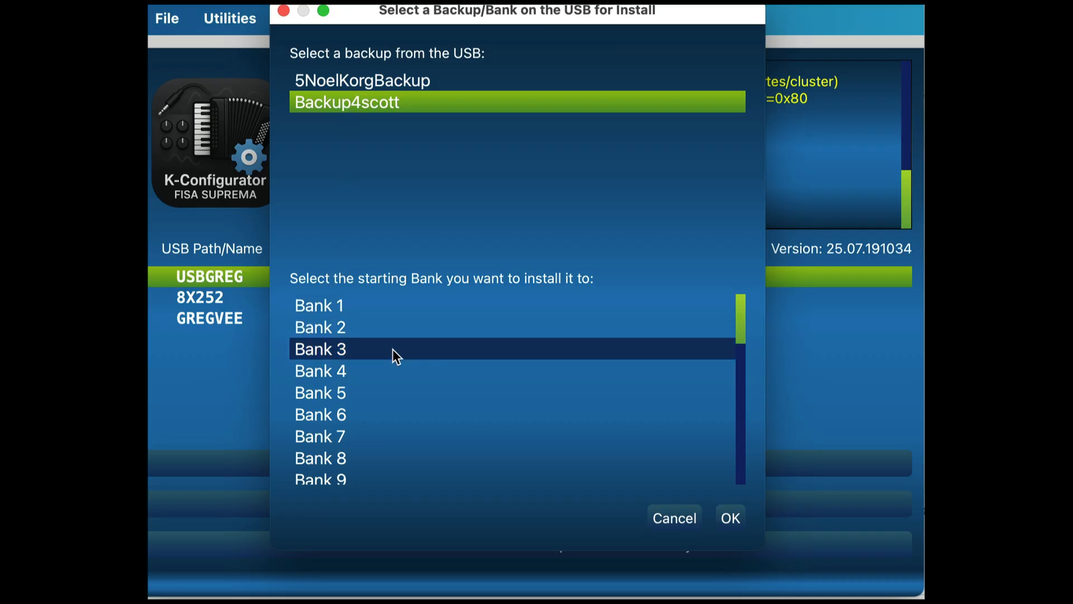
pyautogui.scroll(-3, 392, 352)
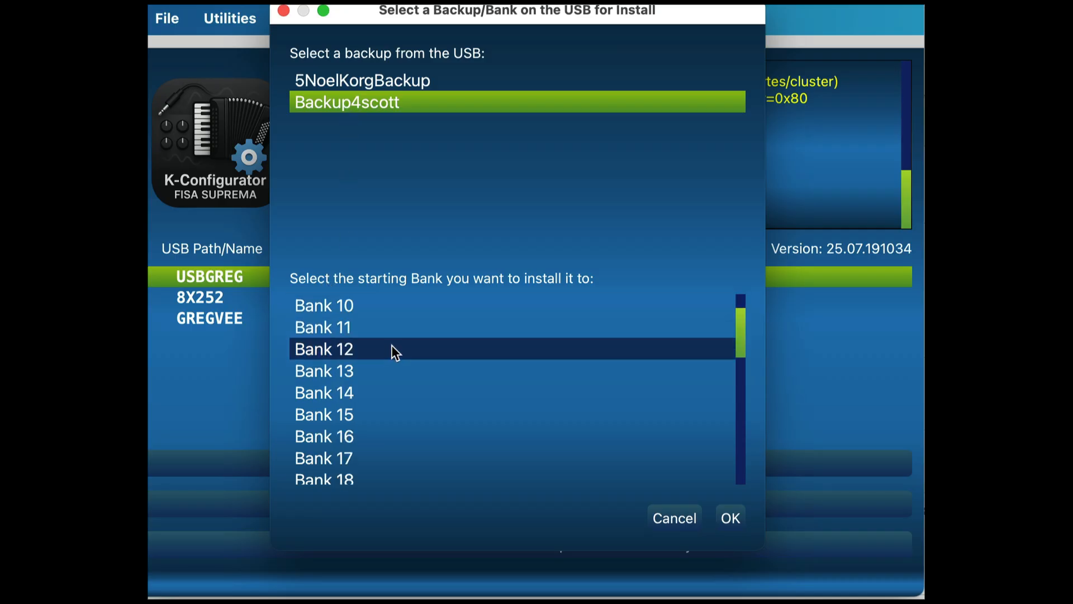
pyautogui.scroll(-3, 391, 344)
pyautogui.scroll(-4, 392, 349)
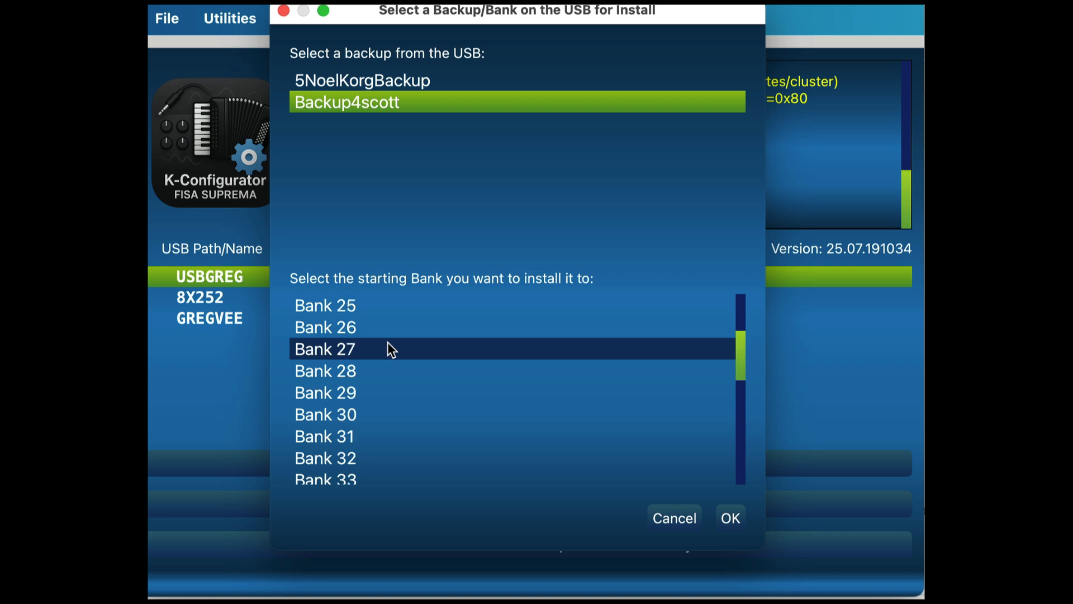
pyautogui.scroll(2, 369, 349)
pyautogui.scroll(1, 364, 345)
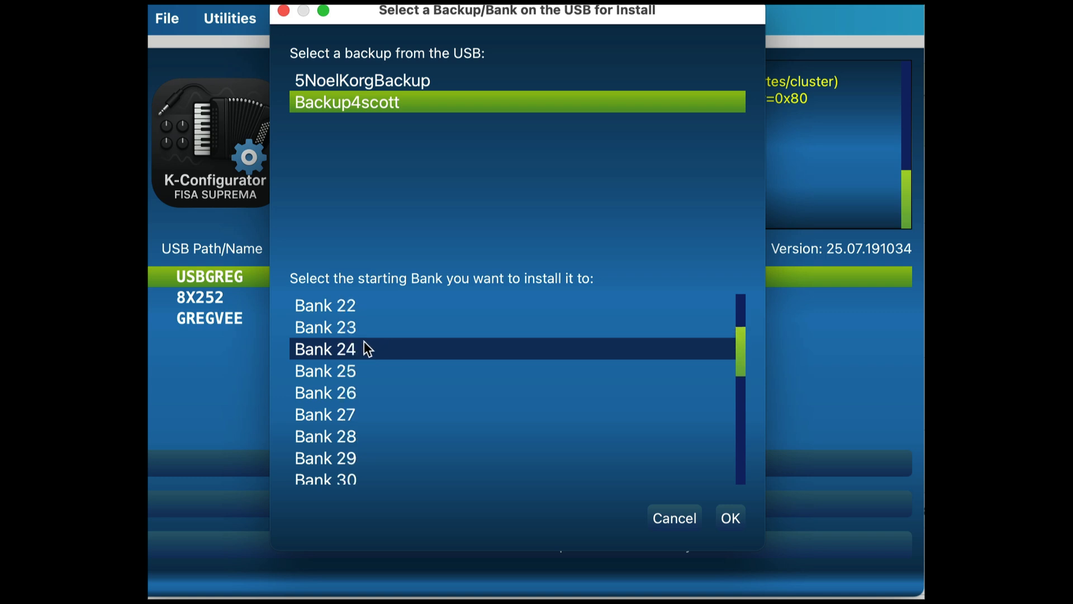
pyautogui.click(357, 479)
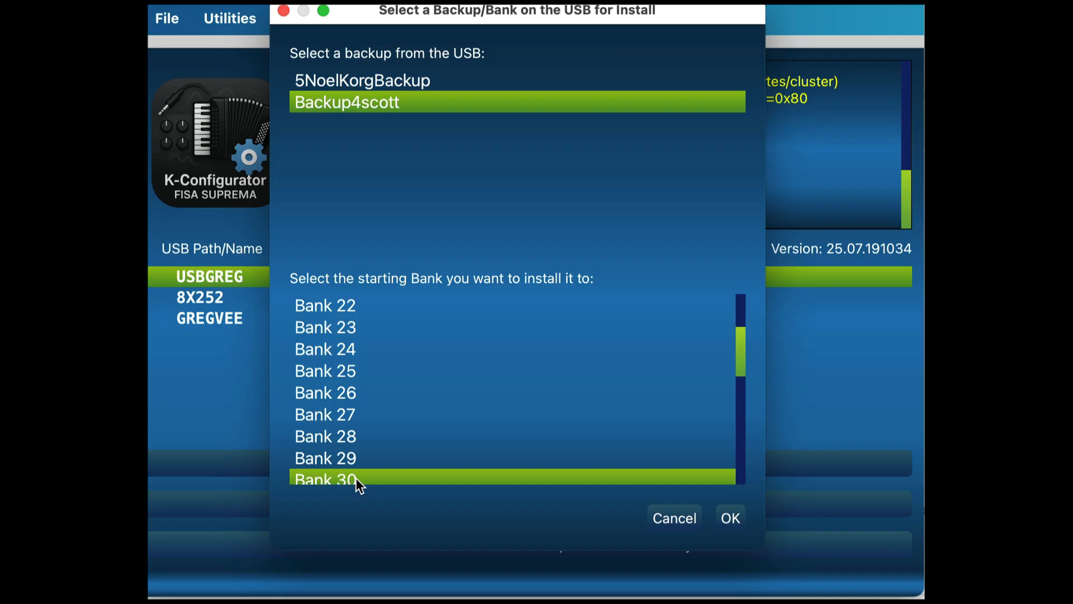
pyautogui.click(735, 516)
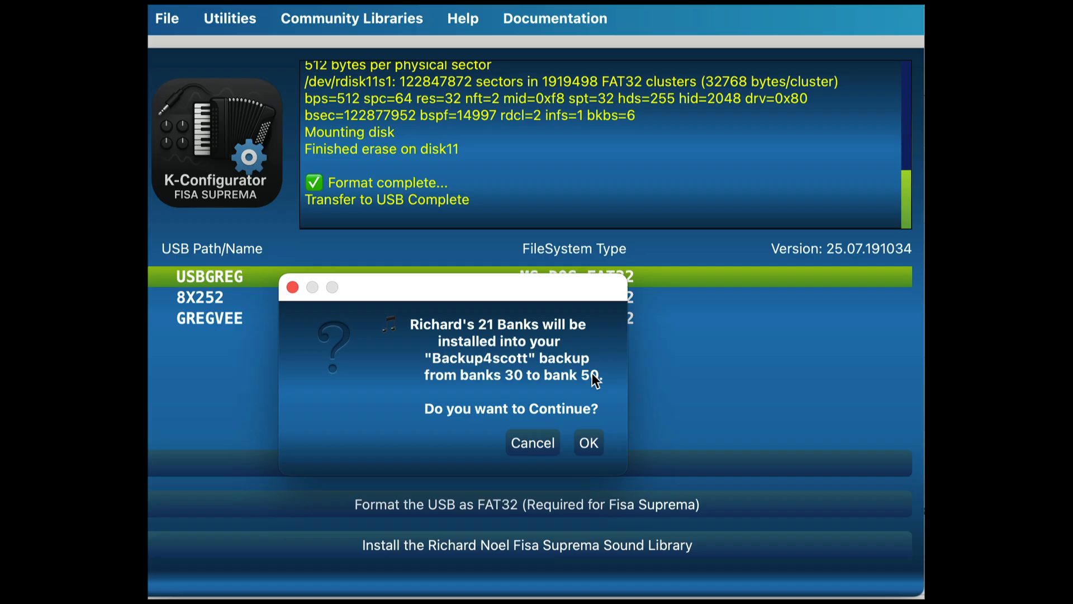
pyautogui.click(587, 442)
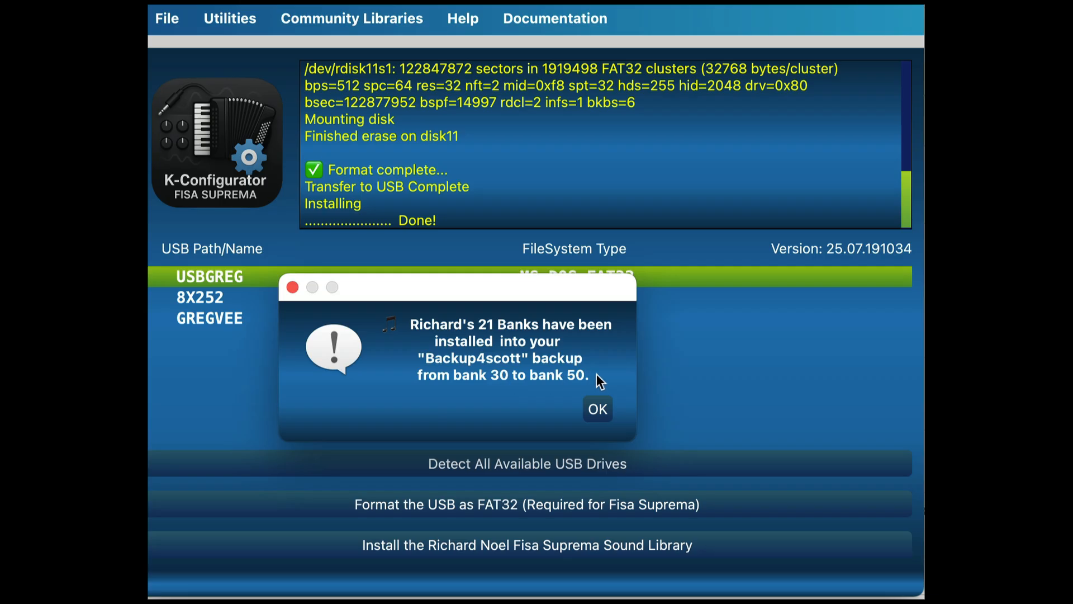
pyautogui.click(603, 408)
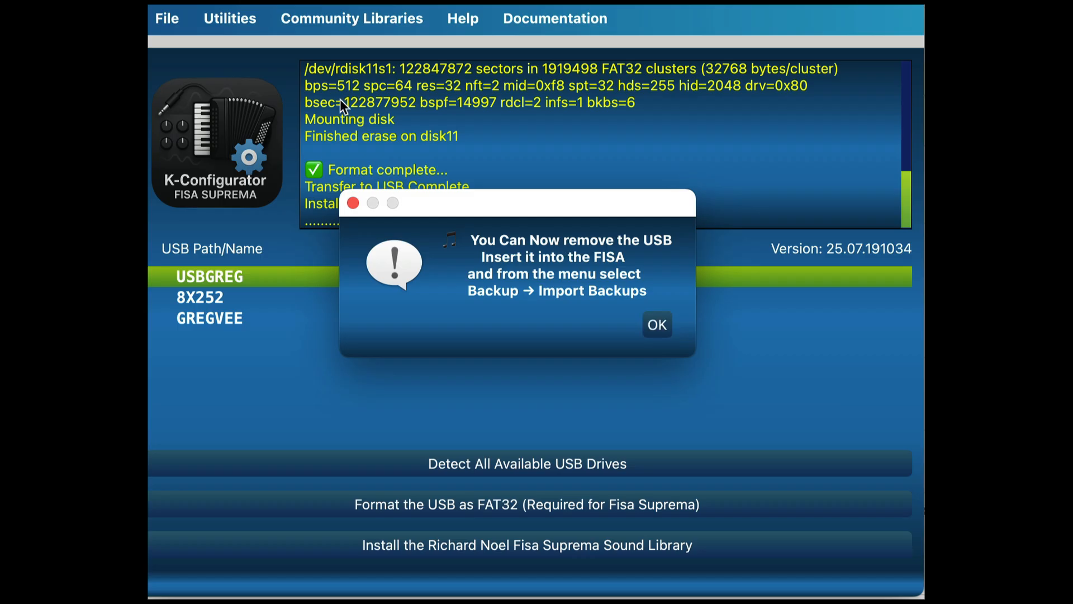
pyautogui.click(657, 324)
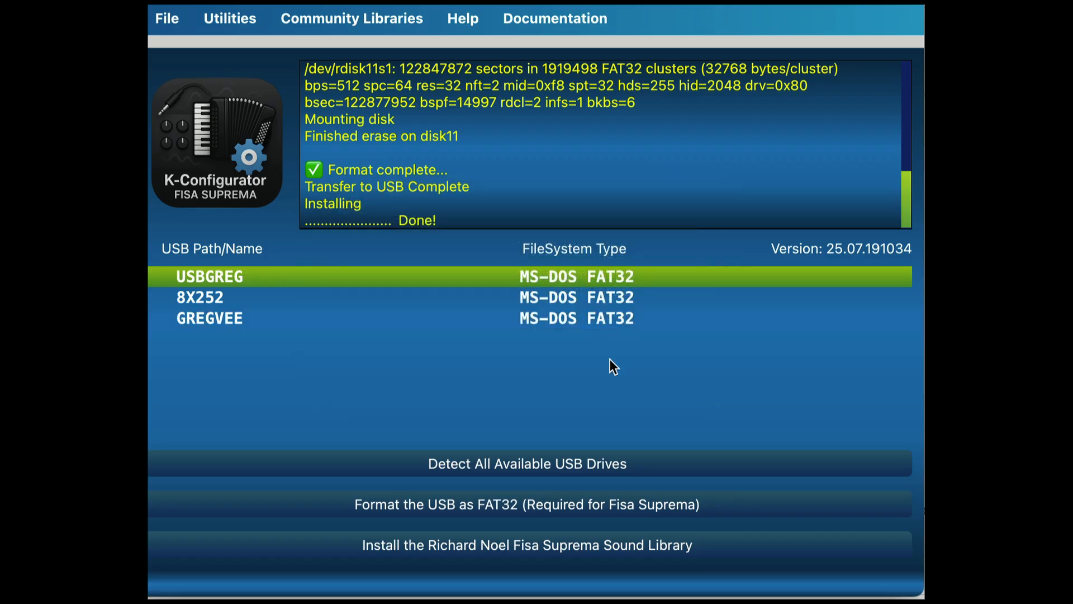